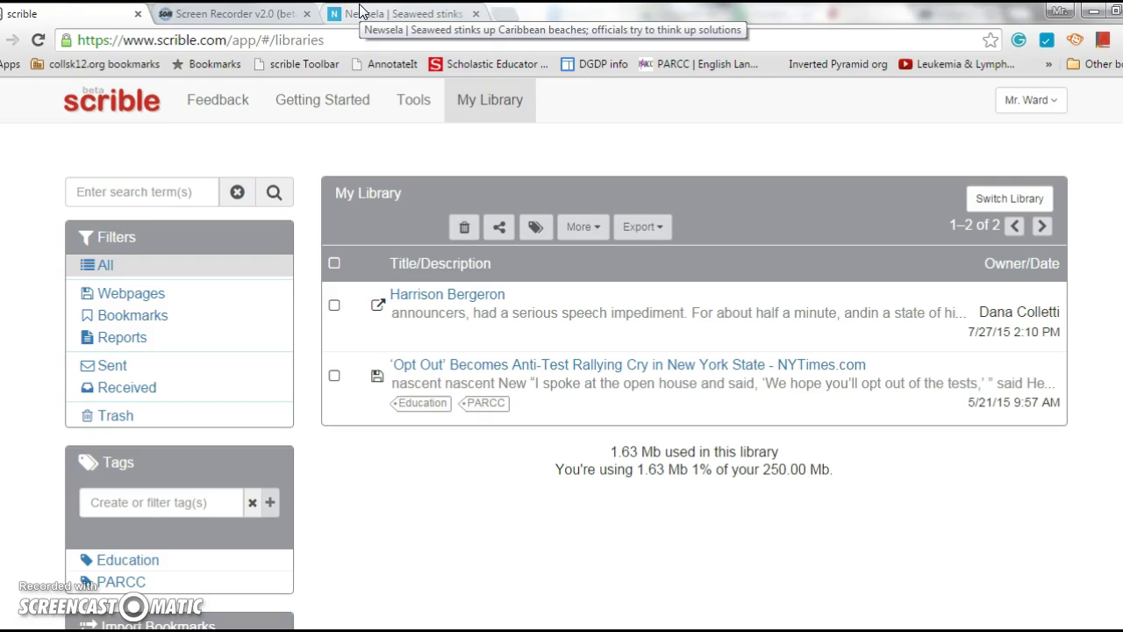
# Switch to the open Newsela article on Caribbean seaweed and look over its headline, photo and opening paragraphs
pyautogui.click(360, 11)
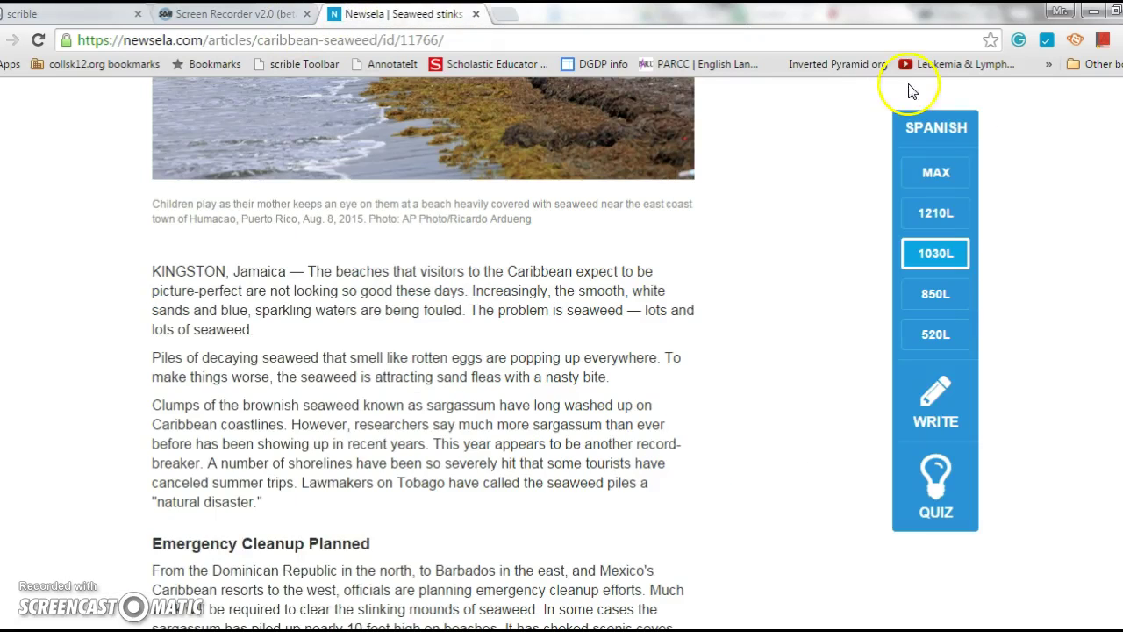
pyautogui.scroll(5, 562, 351)
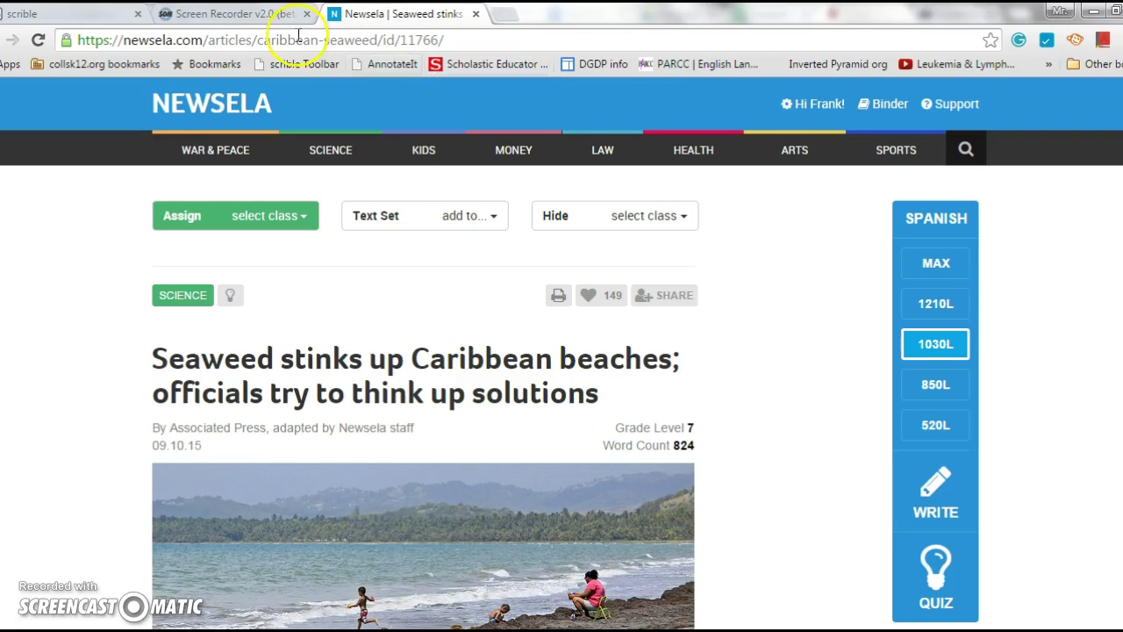
pyautogui.scroll(-1, 561, 351)
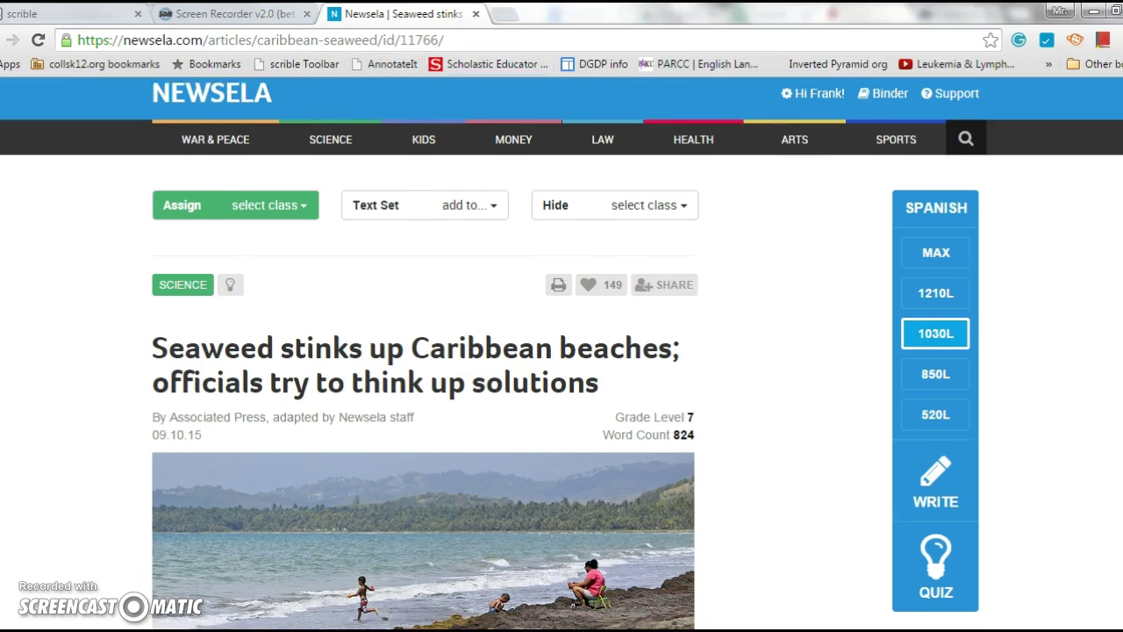
pyautogui.scroll(1, 562, 351)
pyautogui.scroll(-4, 562, 351)
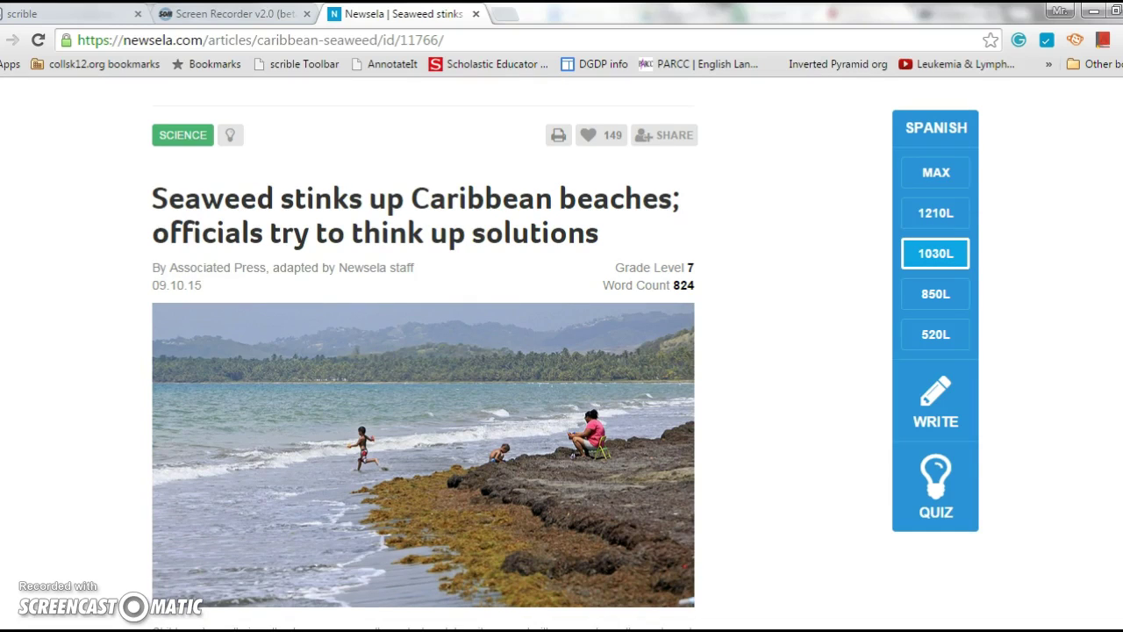
pyautogui.scroll(3, 562, 351)
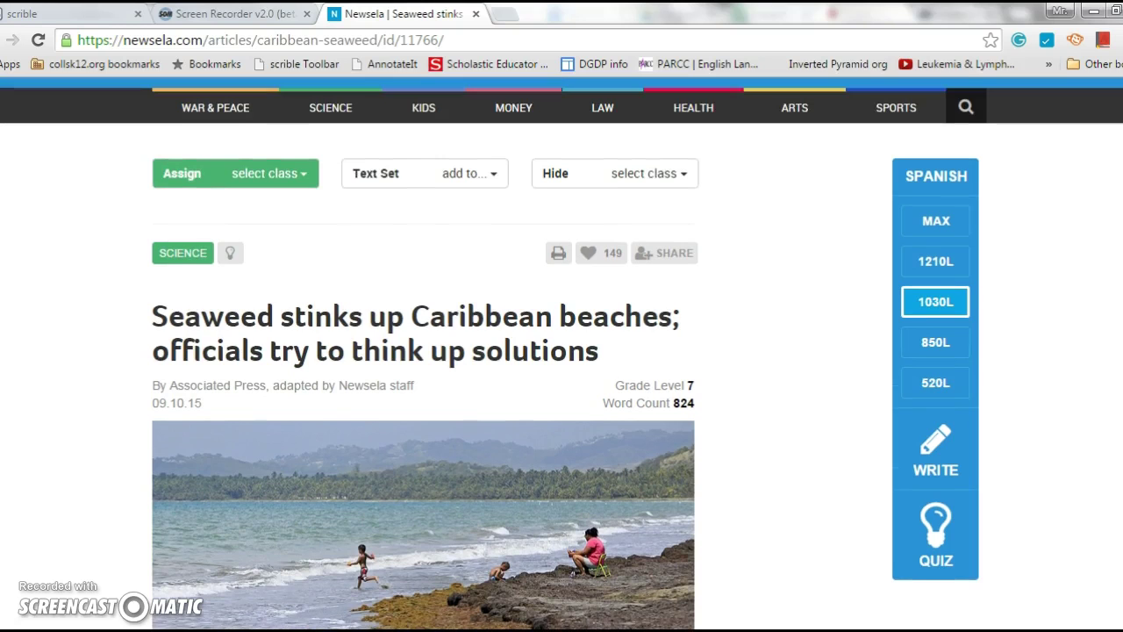
pyautogui.scroll(-6, 562, 351)
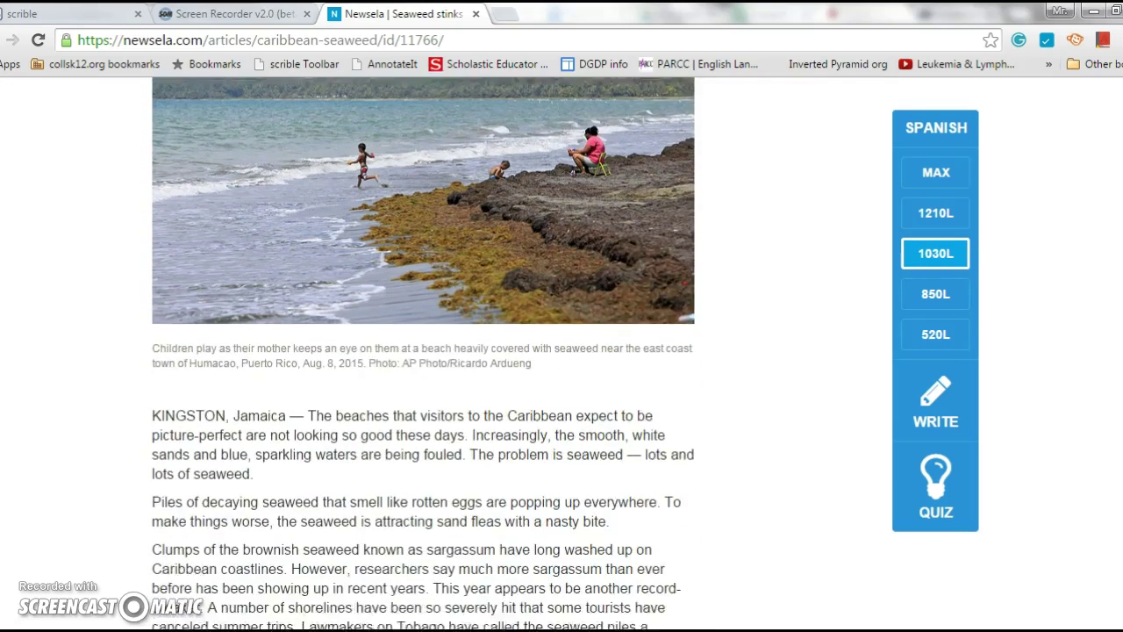
pyautogui.scroll(1, 421, 351)
pyautogui.scroll(-2, 421, 351)
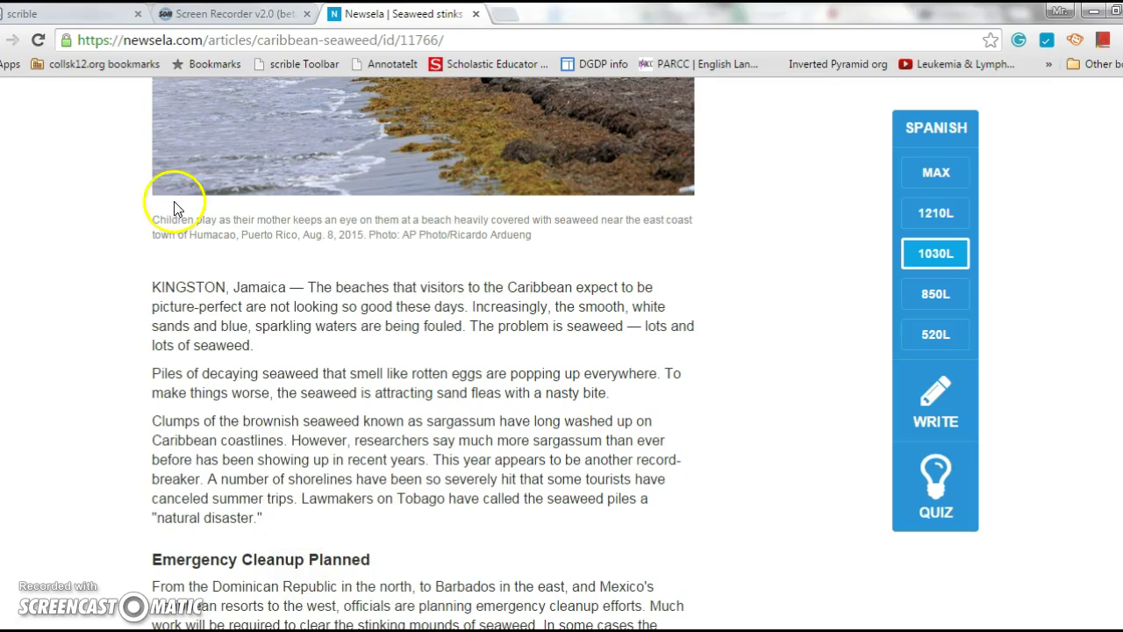
# Launch the scrible annotation toolbar on the article and move it up so it is fully in view
pyautogui.click(277, 70)
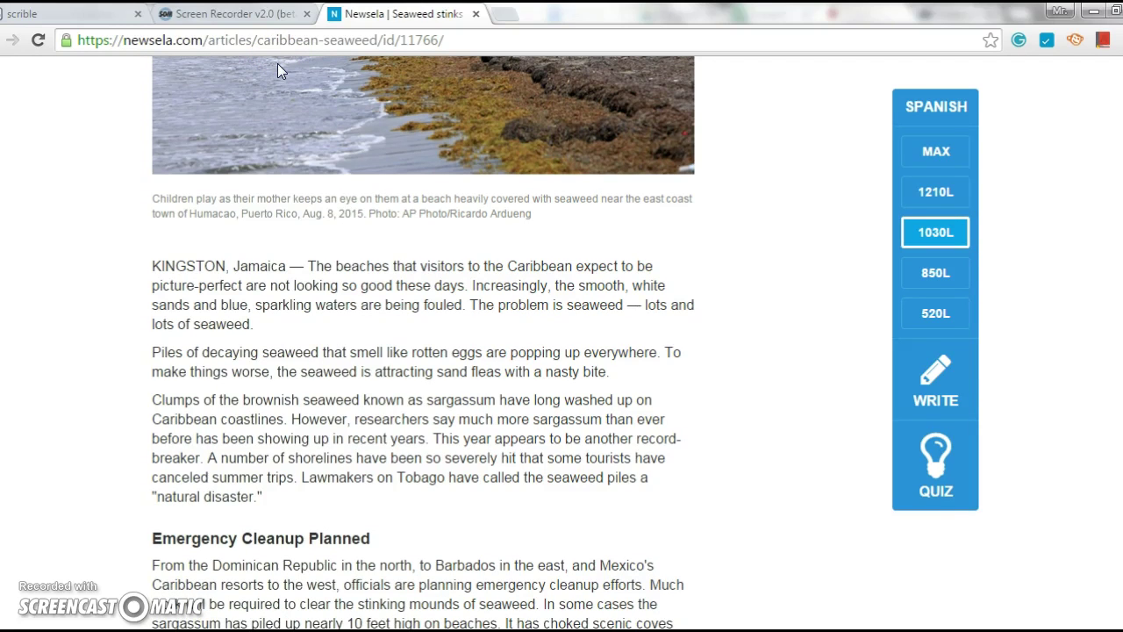
pyautogui.click(278, 67)
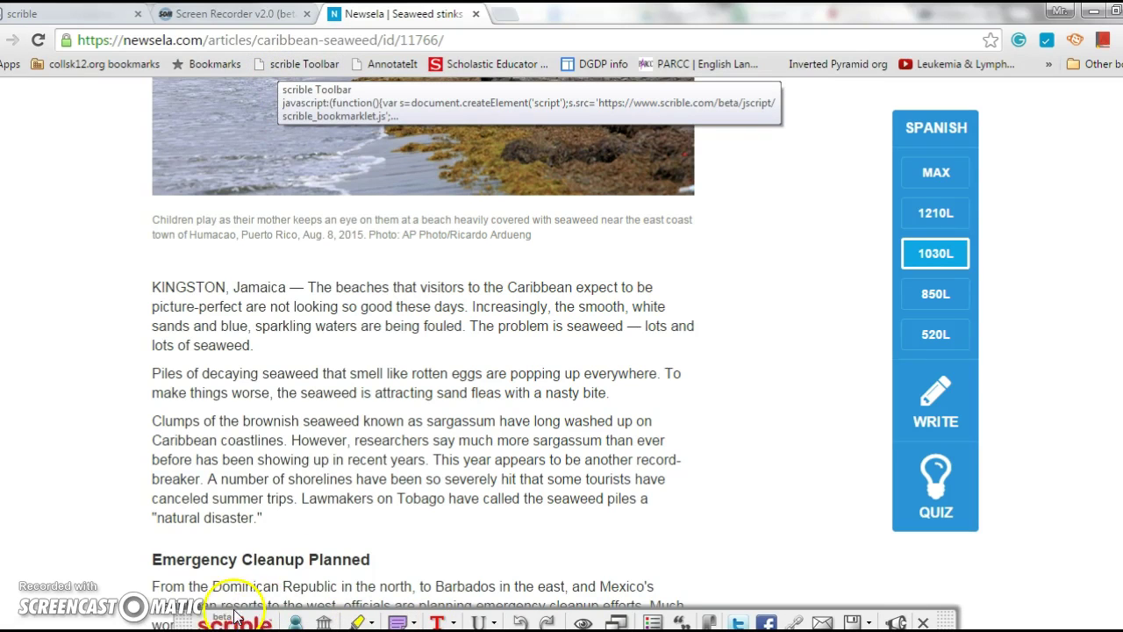
pyautogui.moveTo(184, 618); pyautogui.dragTo(168, 577)
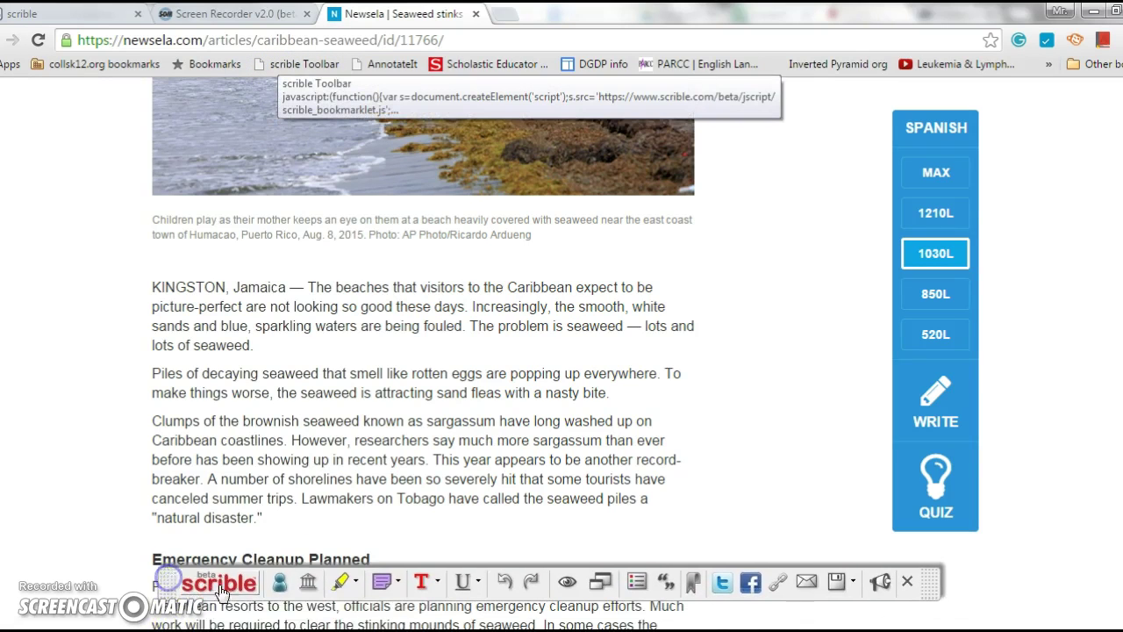
# Highlight the article's first sentence, "The beaches that visitors to the Caribbean expect to be picture-perfect are not looking so good these days," in yellow
pyautogui.click(344, 582)
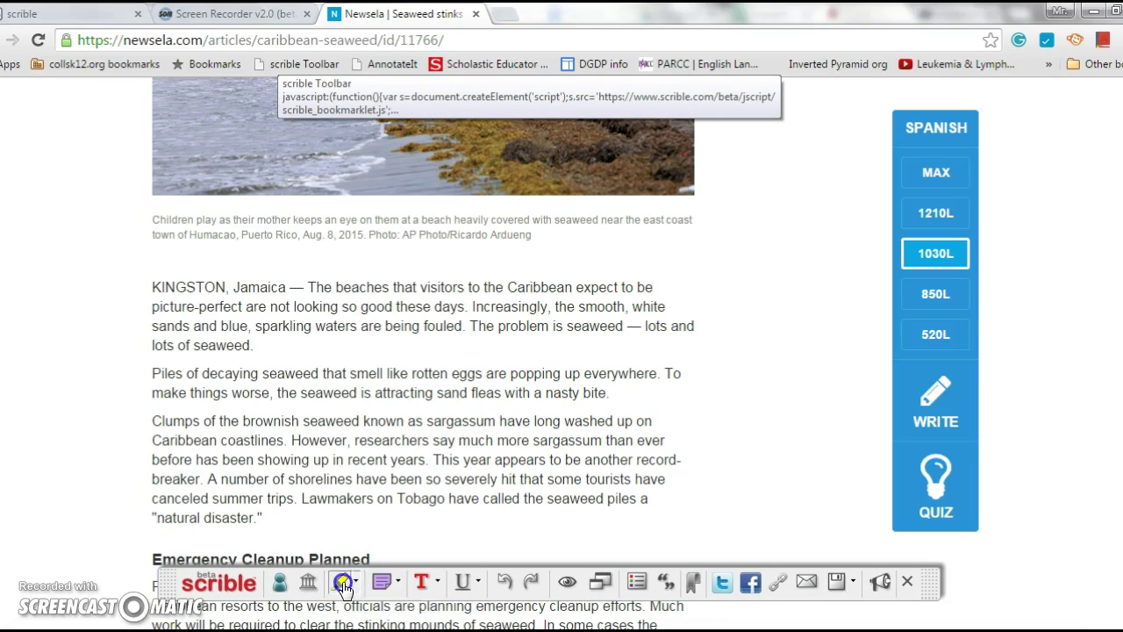
pyautogui.click(307, 293)
pyautogui.moveTo(308, 293); pyautogui.dragTo(469, 306)
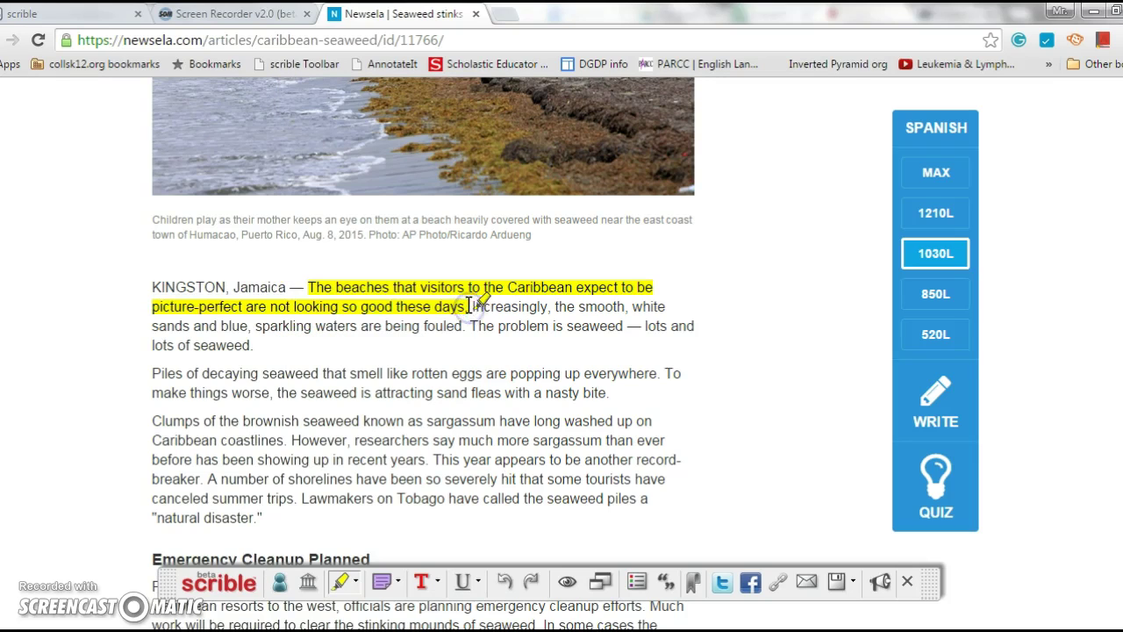
# Switch the highlighter to orange and highlight the sentence beginning "Increasingly, the smooth, white sands"
pyautogui.click(357, 585)
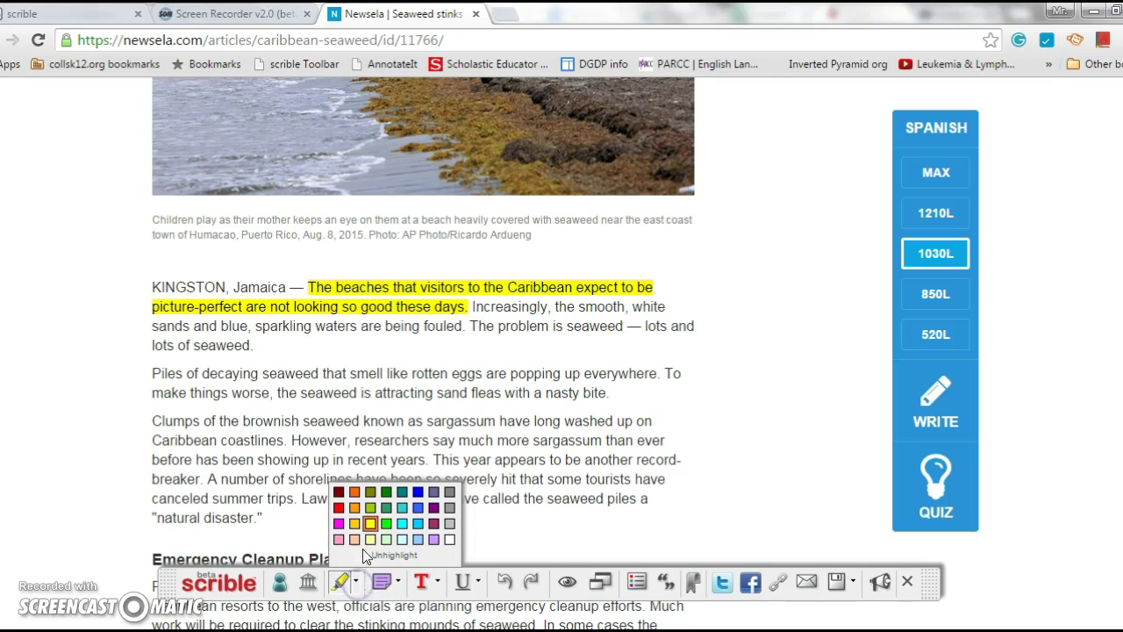
pyautogui.click(360, 506)
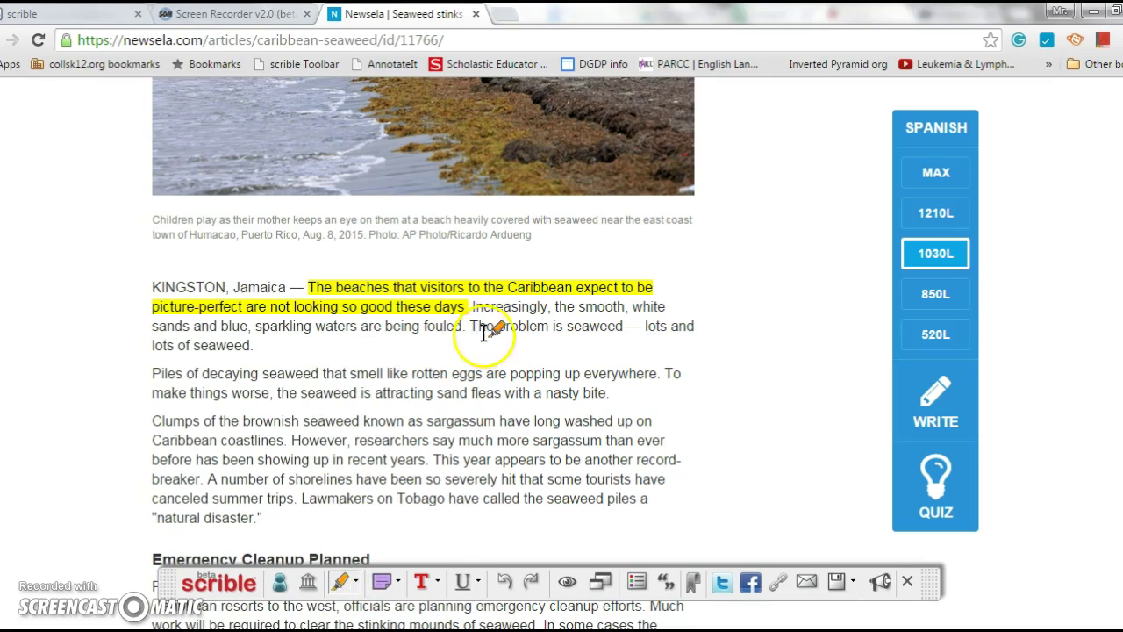
pyautogui.moveTo(471, 328); pyautogui.dragTo(474, 309)
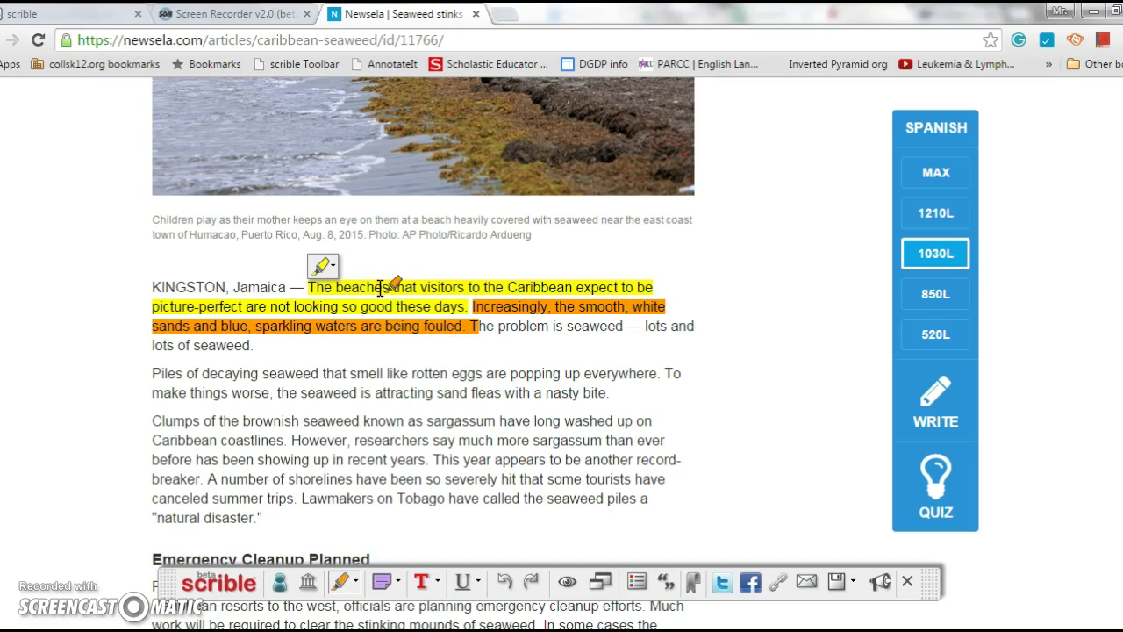
pyautogui.click(480, 307)
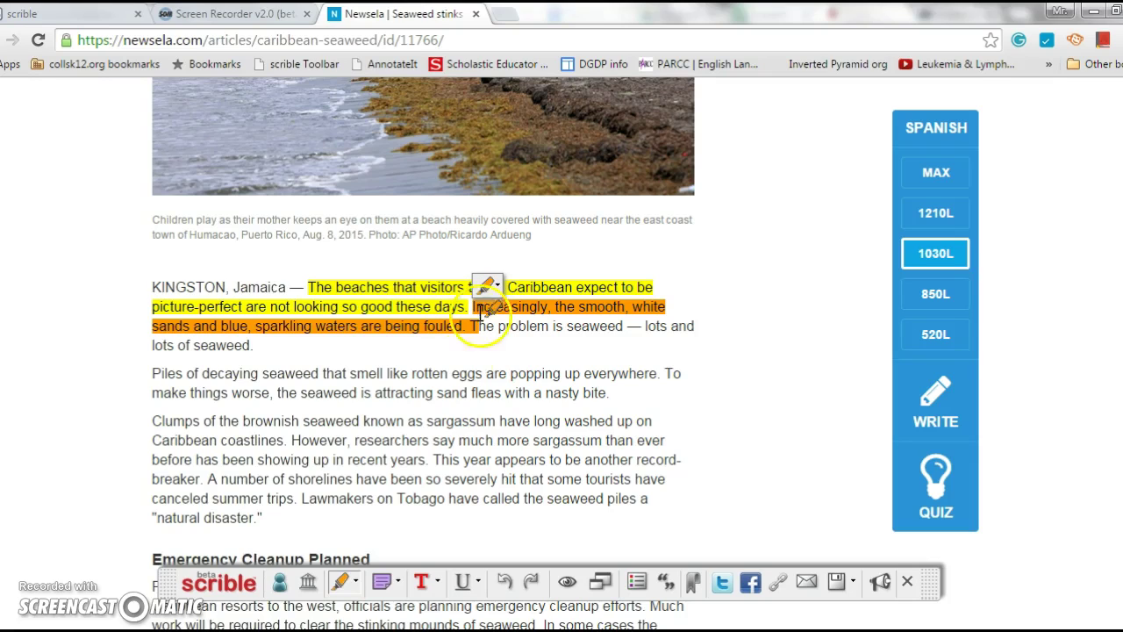
pyautogui.click(351, 583)
pyautogui.click(355, 585)
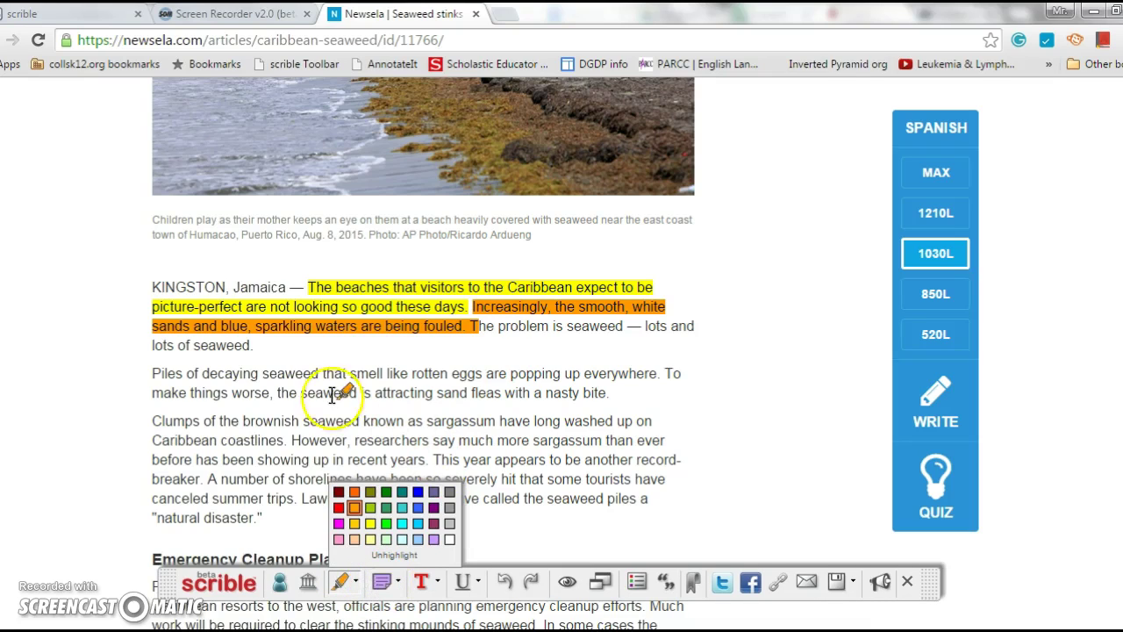
# Attach a purple note to the paragraph beginning "Clumps of the brownish seaweed" and position it fully visible in the margin beside the text
pyautogui.click(382, 584)
pyautogui.click(198, 422)
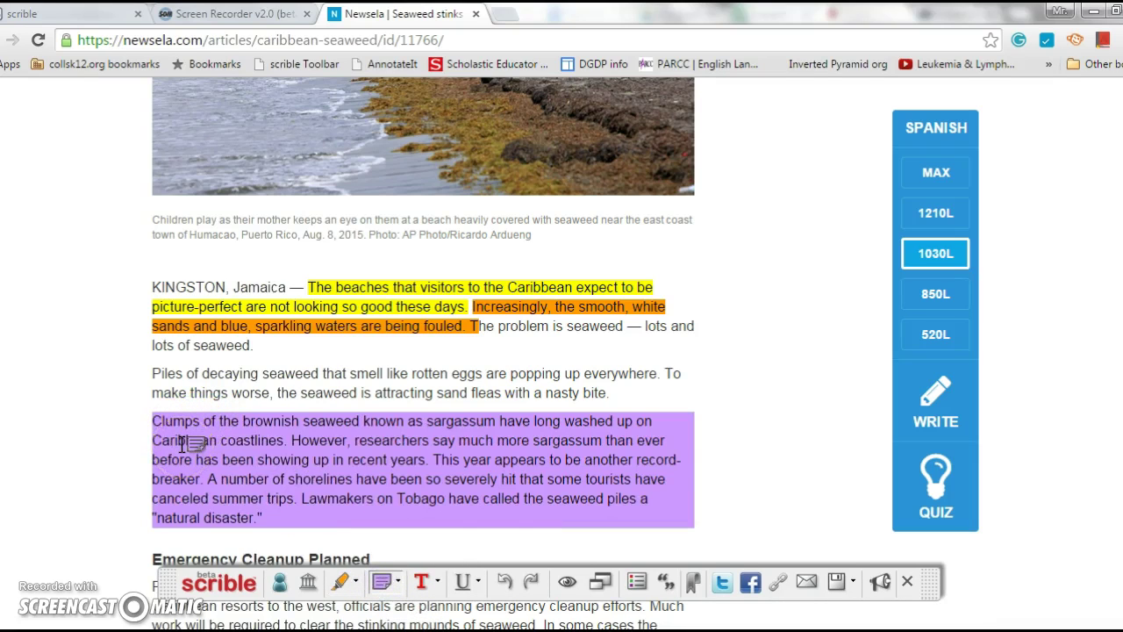
pyautogui.click(184, 443)
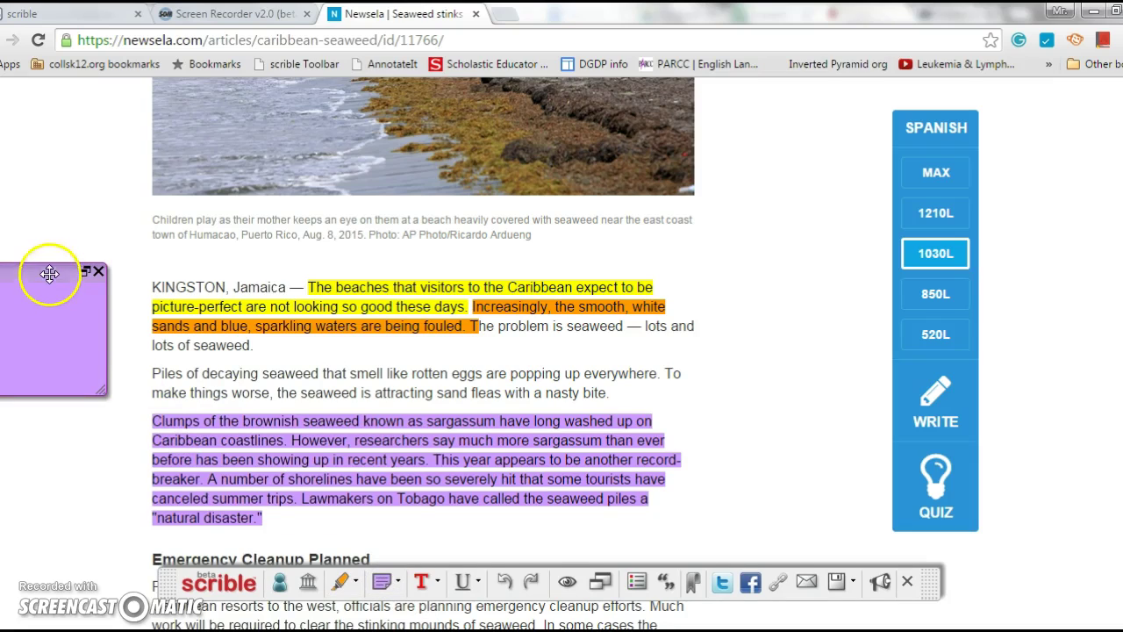
pyautogui.moveTo(49, 274); pyautogui.dragTo(83, 303)
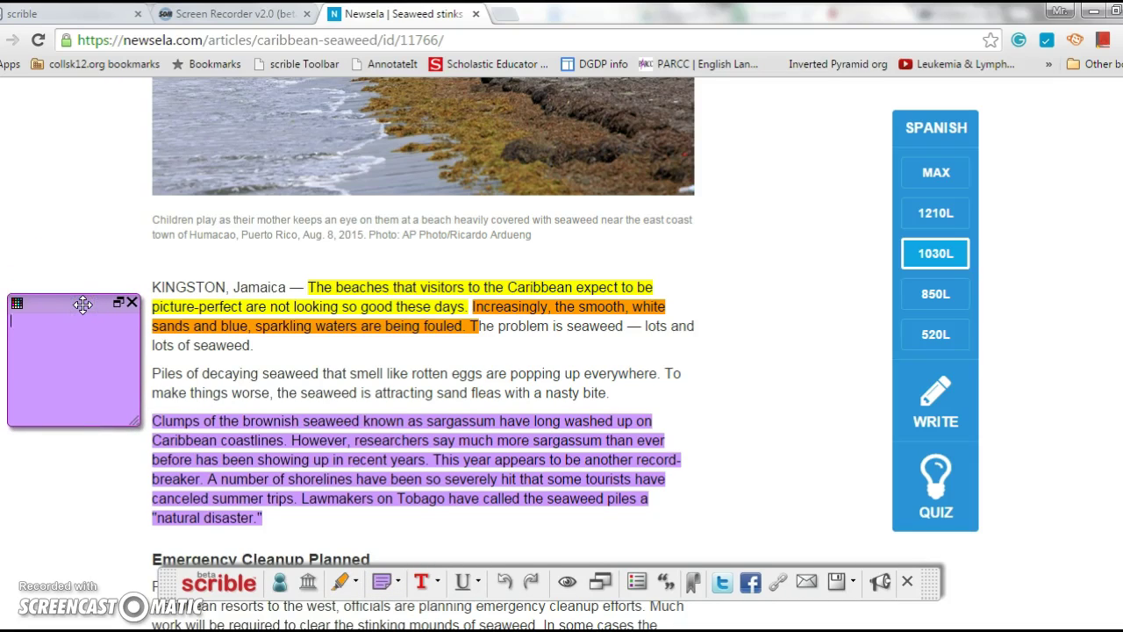
# Write "Tons of seaweed rolling up on the beaches." in the purple note
pyautogui.click(70, 323)
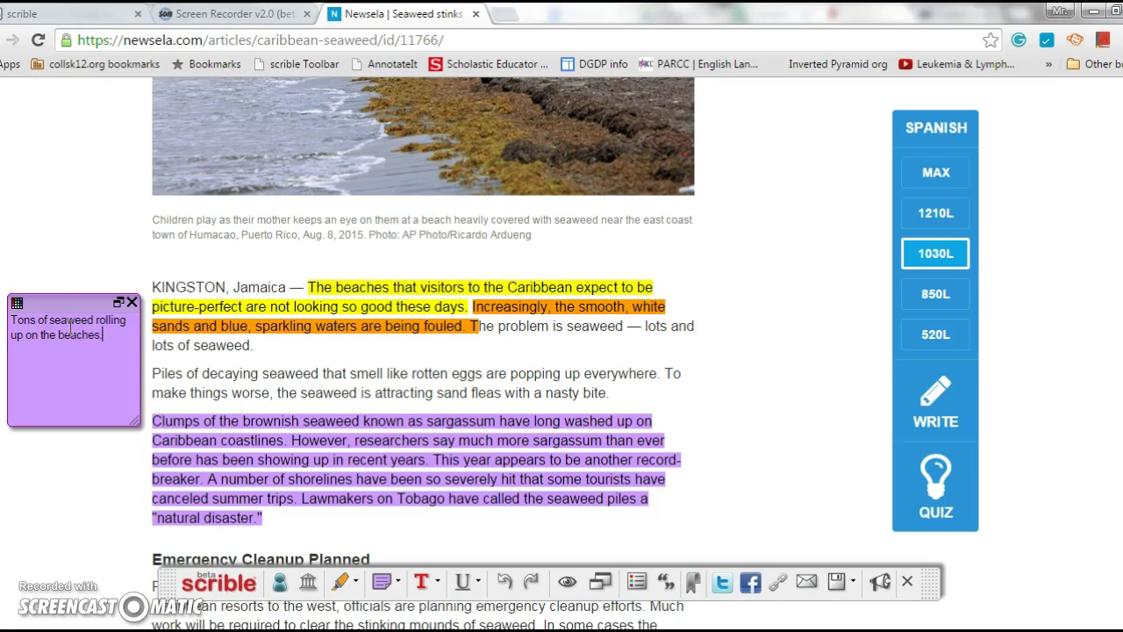
pyautogui.click(72, 302)
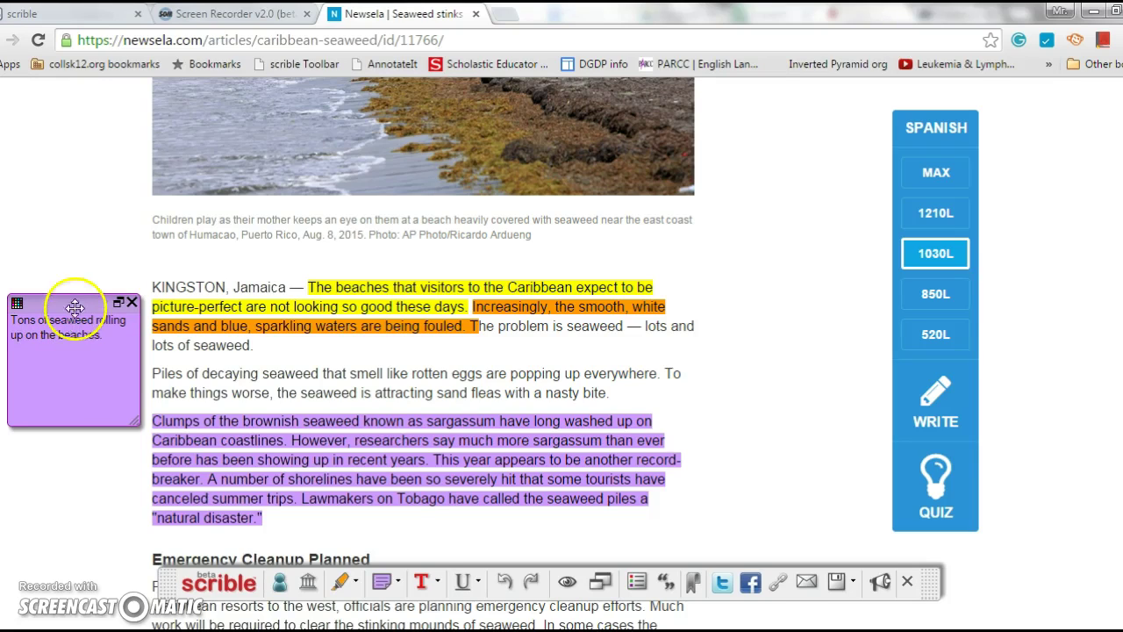
pyautogui.click(239, 412)
pyautogui.click(125, 352)
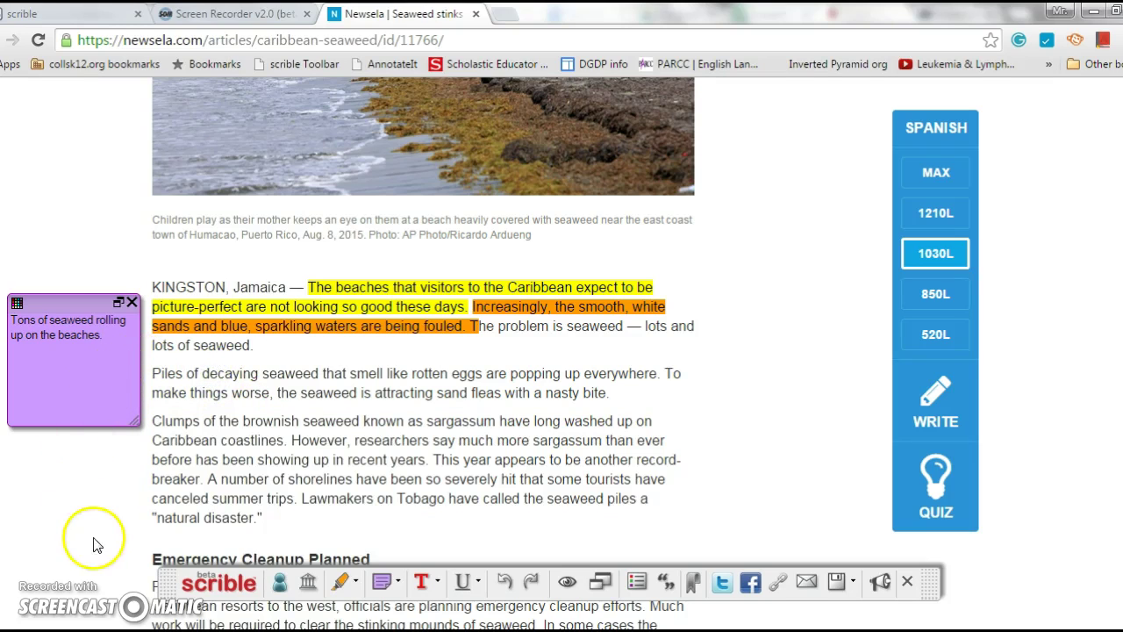
pyautogui.write('.')
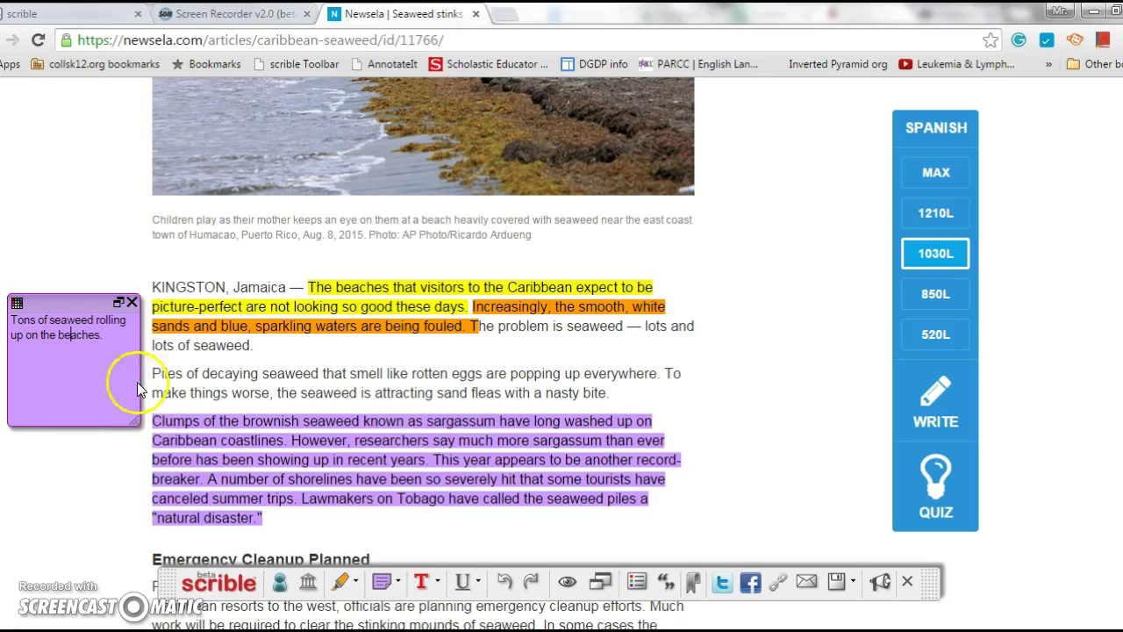
# Minimize the purple note to its marker, reopen it once from there, and leave it minimized
pyautogui.click(114, 301)
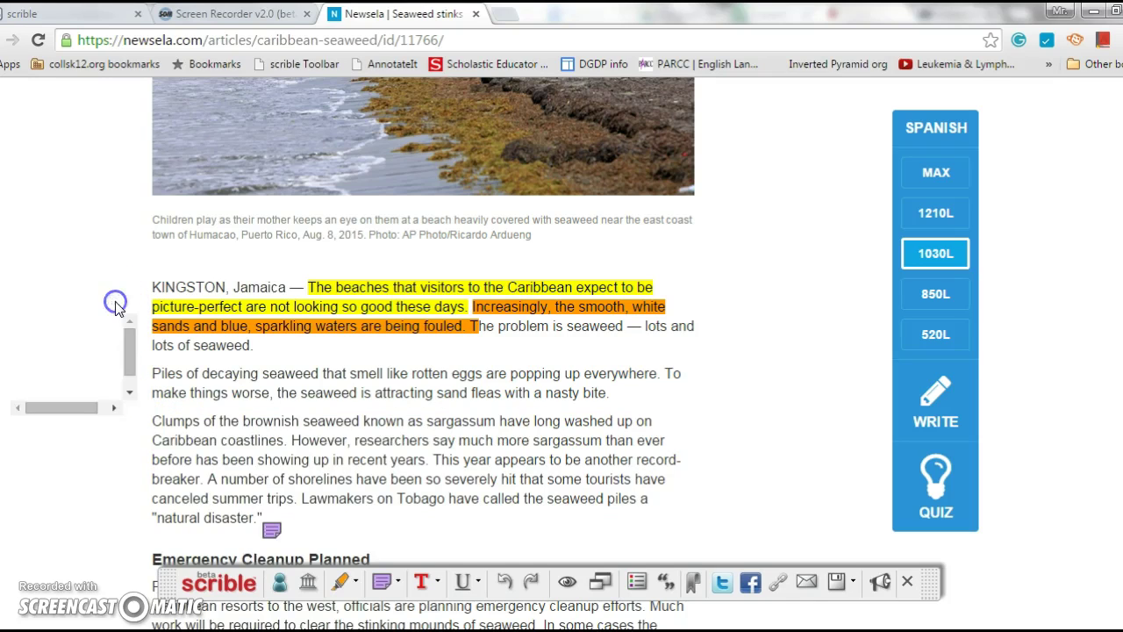
pyautogui.click(272, 531)
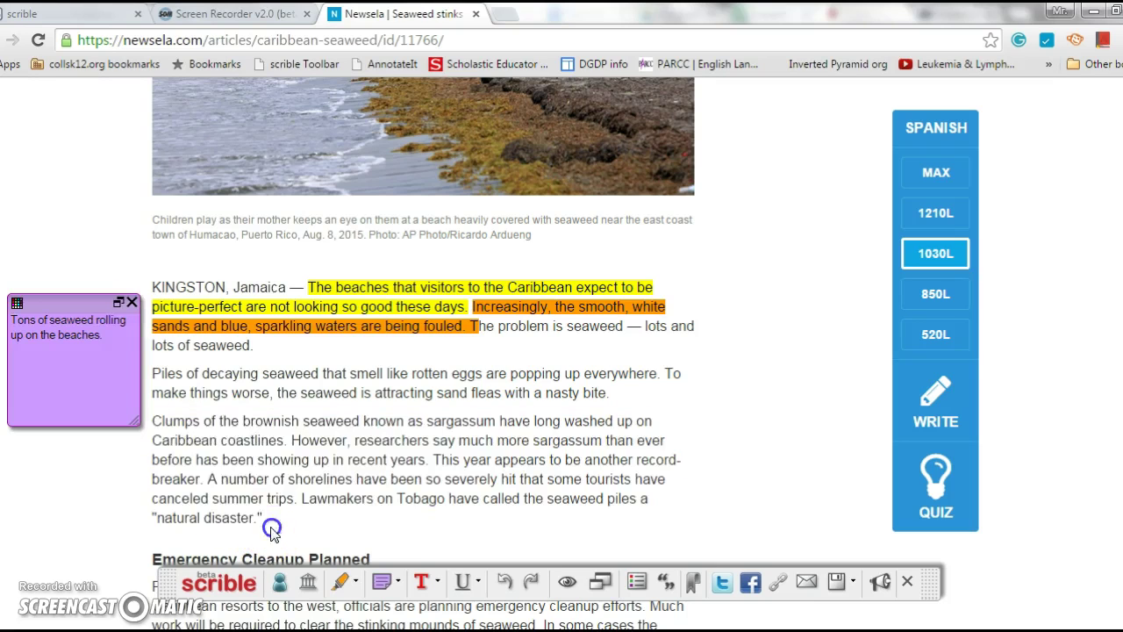
pyautogui.click(118, 307)
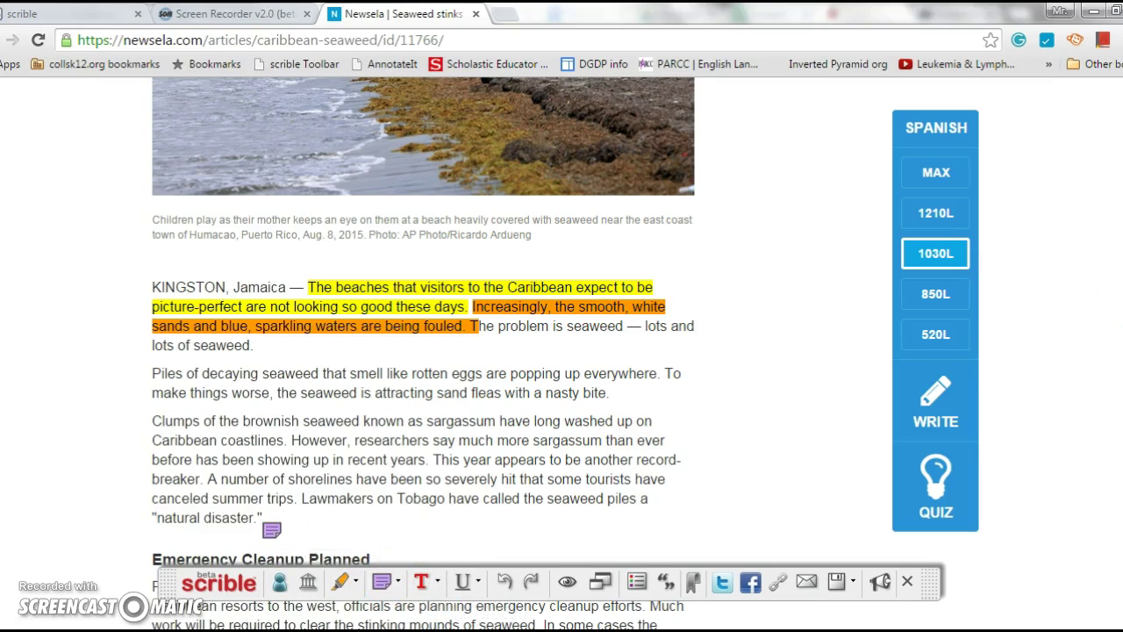
# Set the text color to turquoise and apply it to the whole first paragraph under "Emergency Cleanup Planned"
pyautogui.scroll(-2, 509, 531)
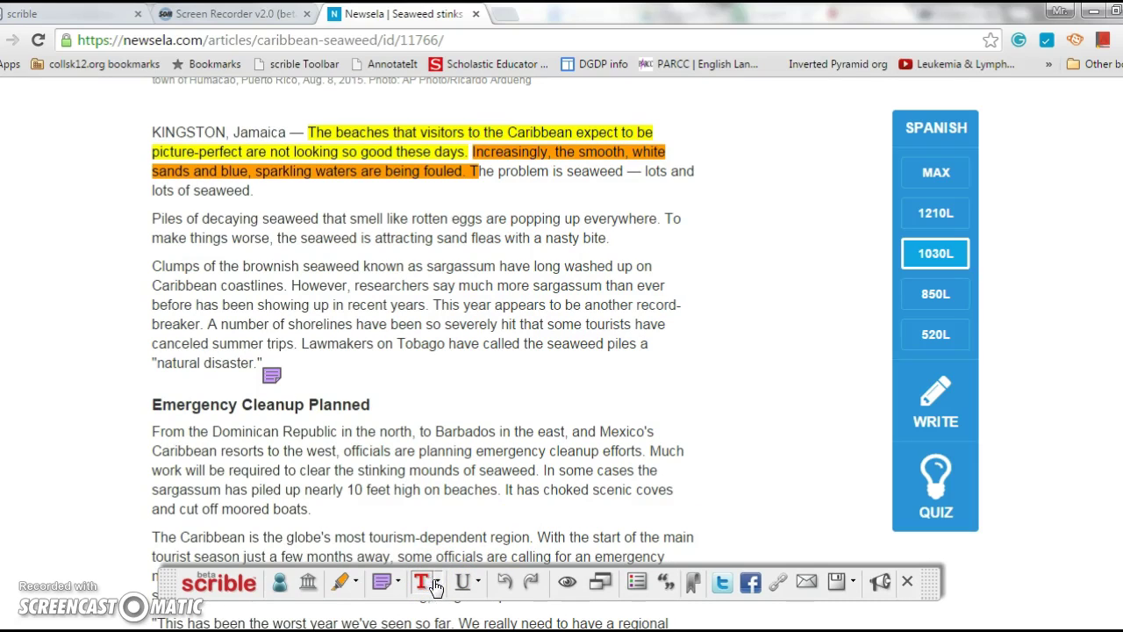
pyautogui.click(438, 588)
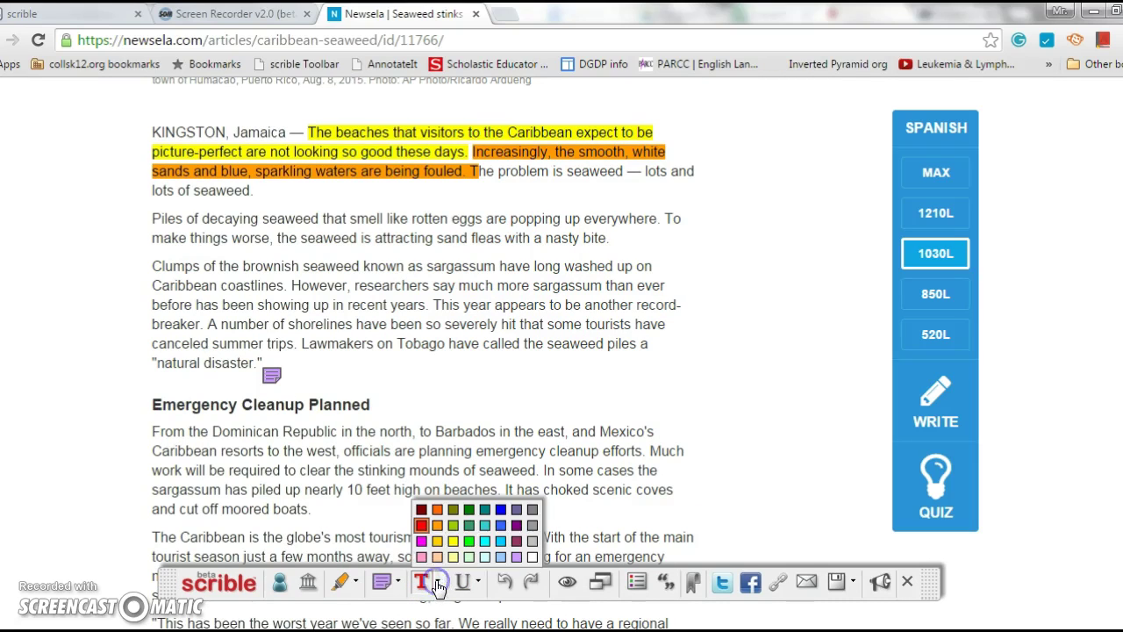
pyautogui.click(482, 524)
pyautogui.moveTo(364, 492); pyautogui.dragTo(342, 454)
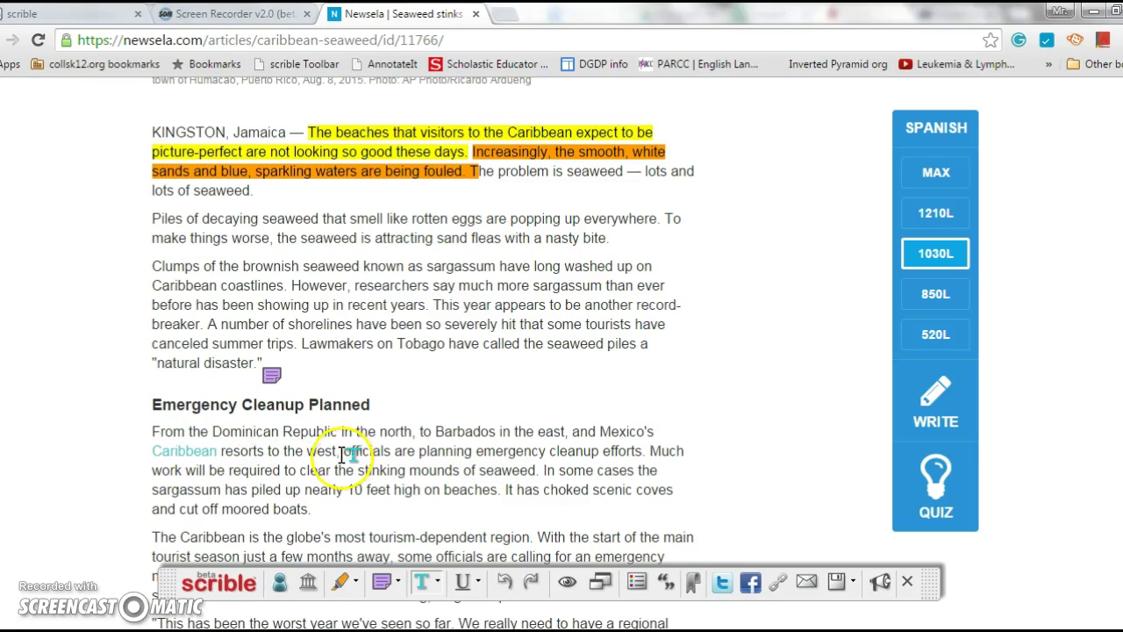
pyautogui.moveTo(156, 430)
pyautogui.mouseDown()
pyautogui.moveTo(298, 489)
pyautogui.moveTo(150, 451)
pyautogui.moveTo(146, 436)
pyautogui.mouseUp()
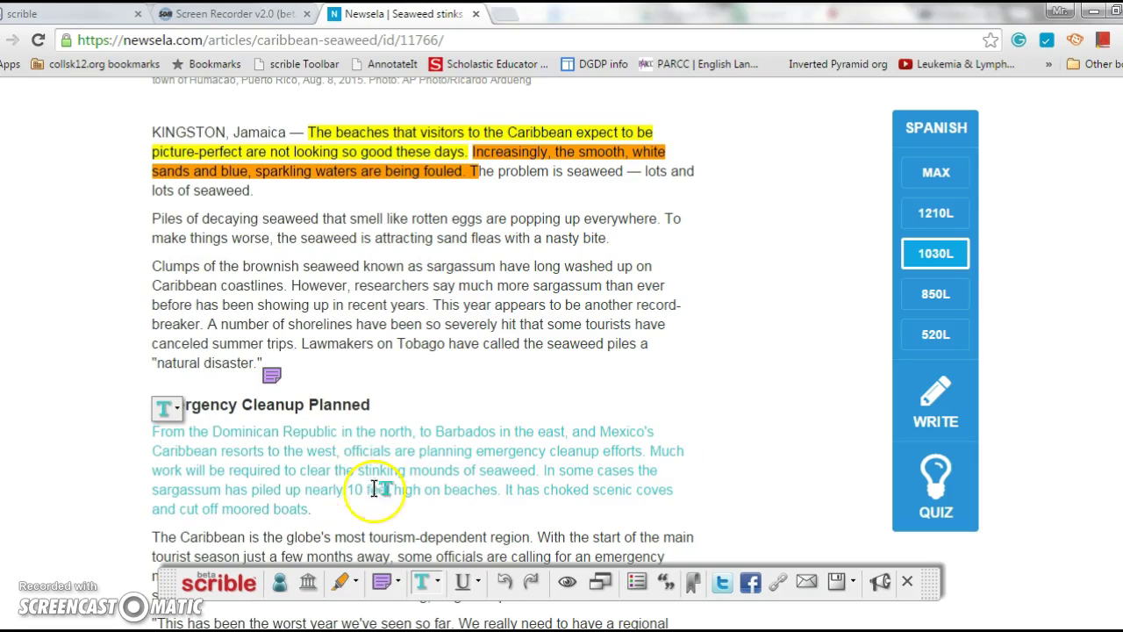
# Try bold formatting on the turquoise paragraph under "Emergency Cleanup Planned" and undo it
pyautogui.click(480, 587)
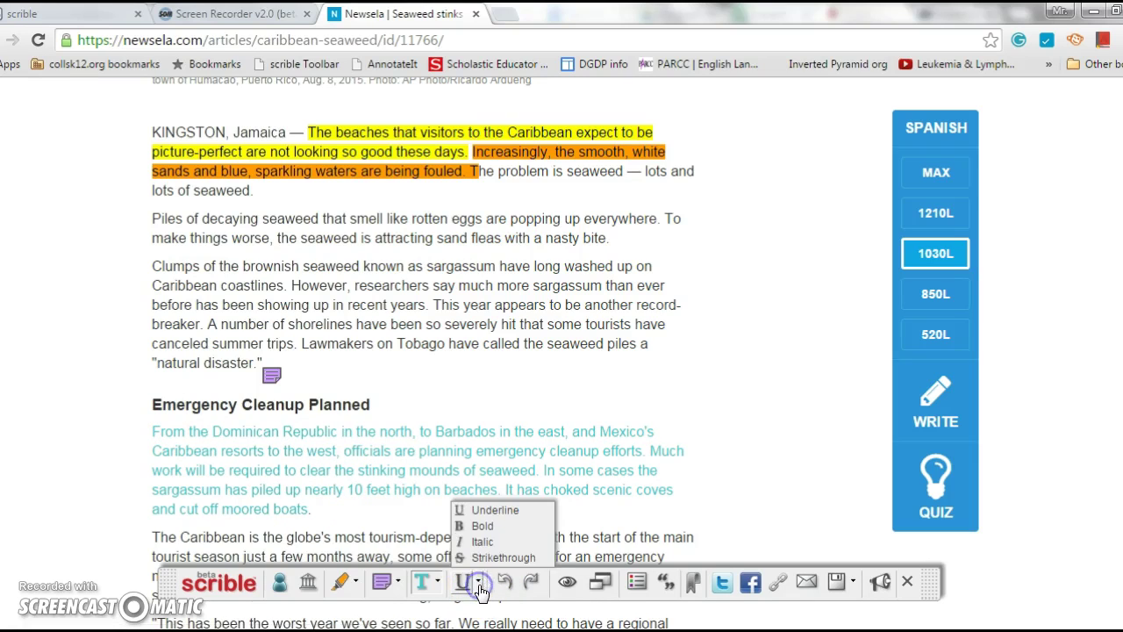
pyautogui.click(479, 527)
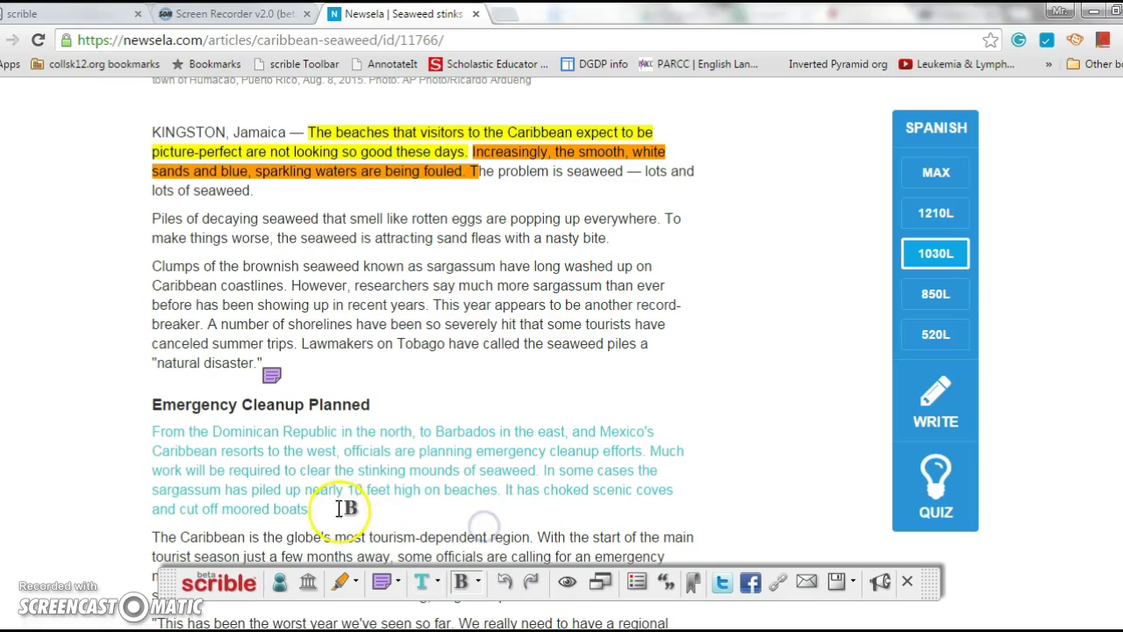
pyautogui.moveTo(340, 509); pyautogui.dragTo(155, 434)
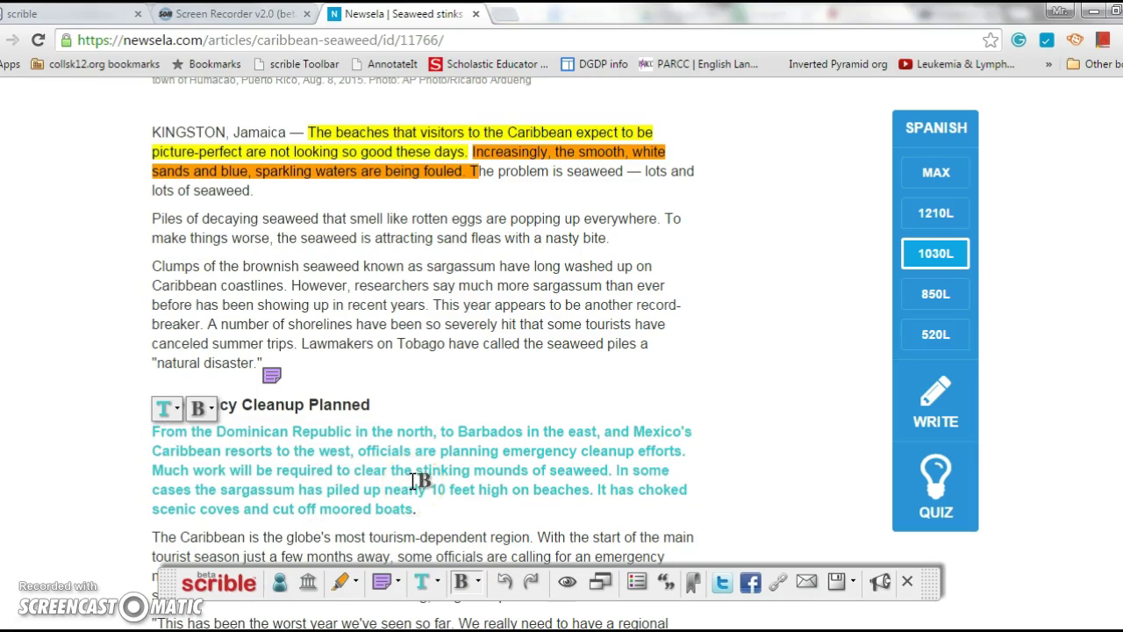
pyautogui.click(502, 586)
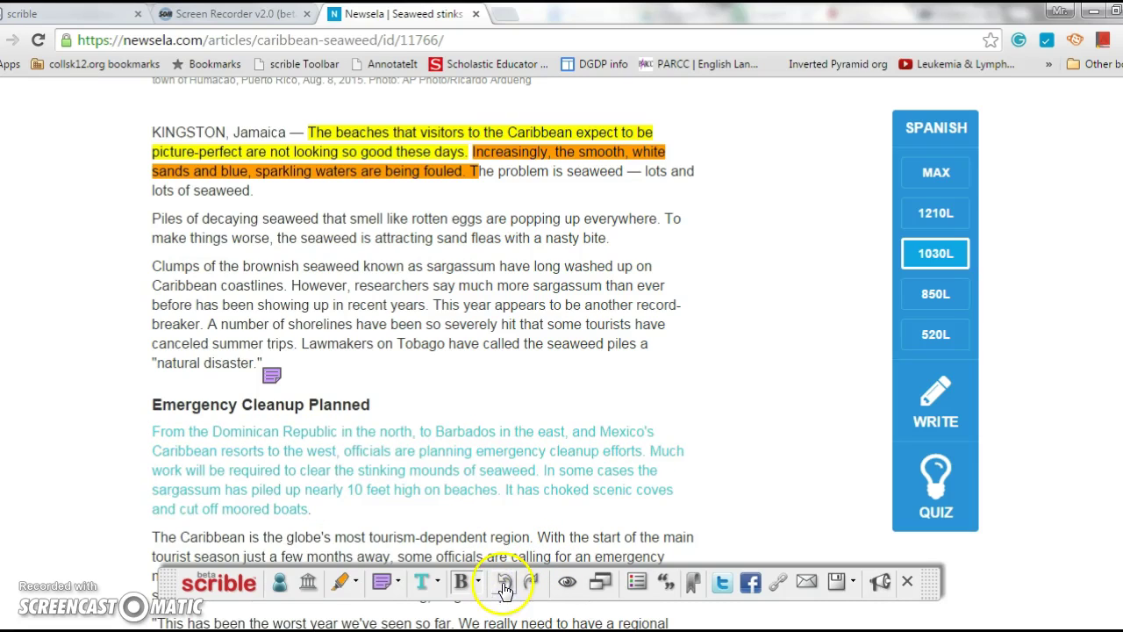
# Undo the turquoise text color and the purple note, and redo the note after "natural disaster."
pyautogui.click(502, 586)
pyautogui.click(503, 587)
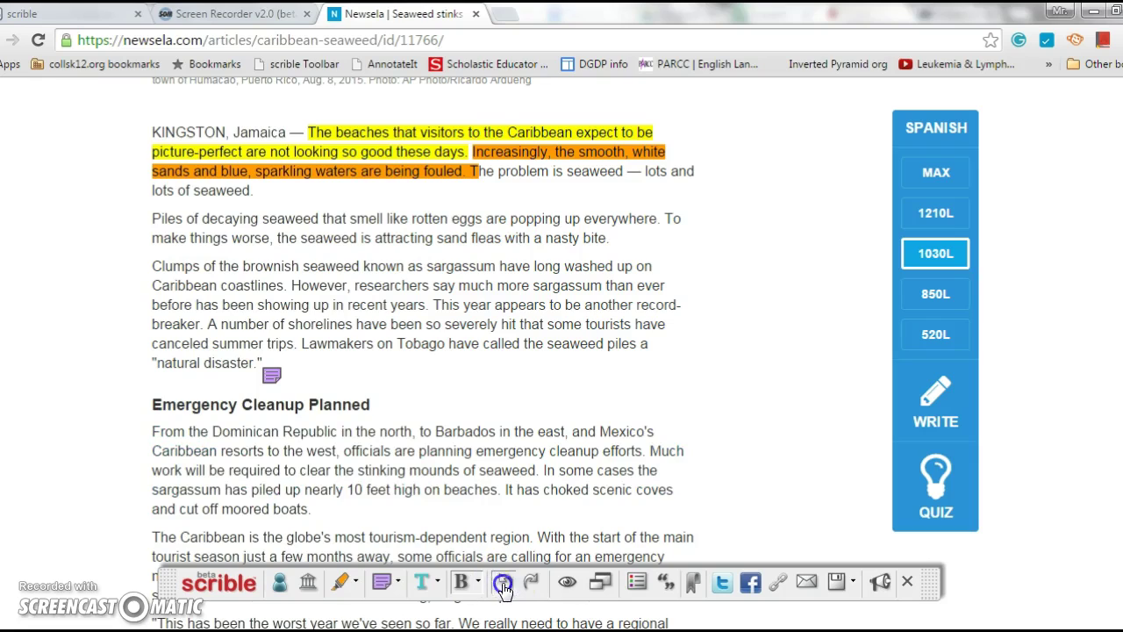
pyautogui.click(504, 588)
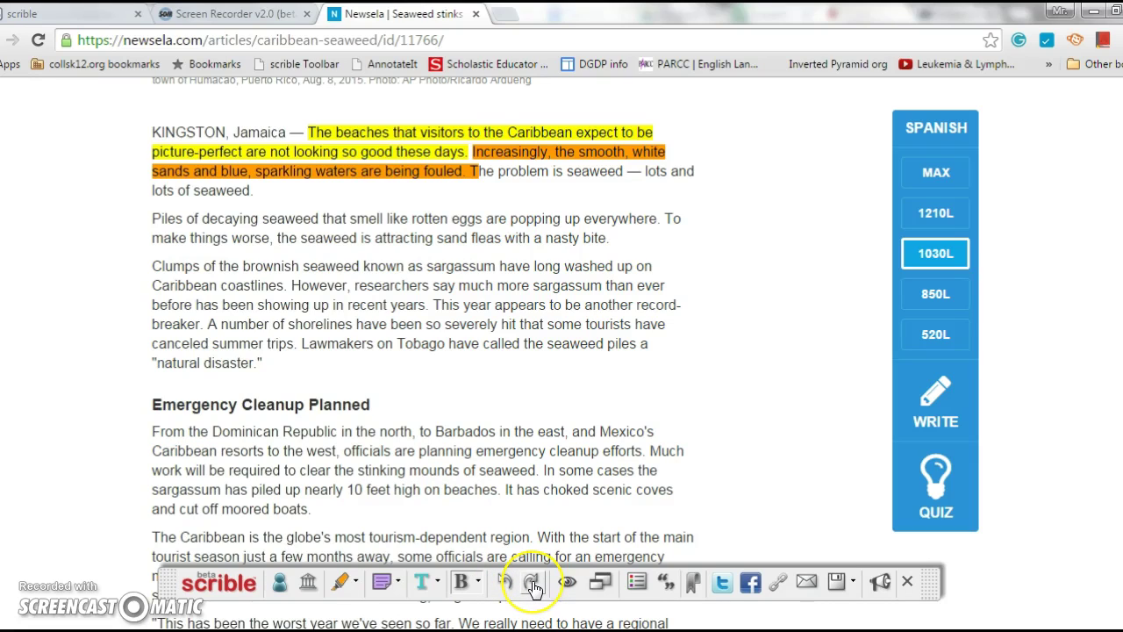
pyautogui.click(532, 585)
pyautogui.click(533, 585)
# Open the Citation Generator for the article and check its fields with MLA as the citation format
pyautogui.click(664, 590)
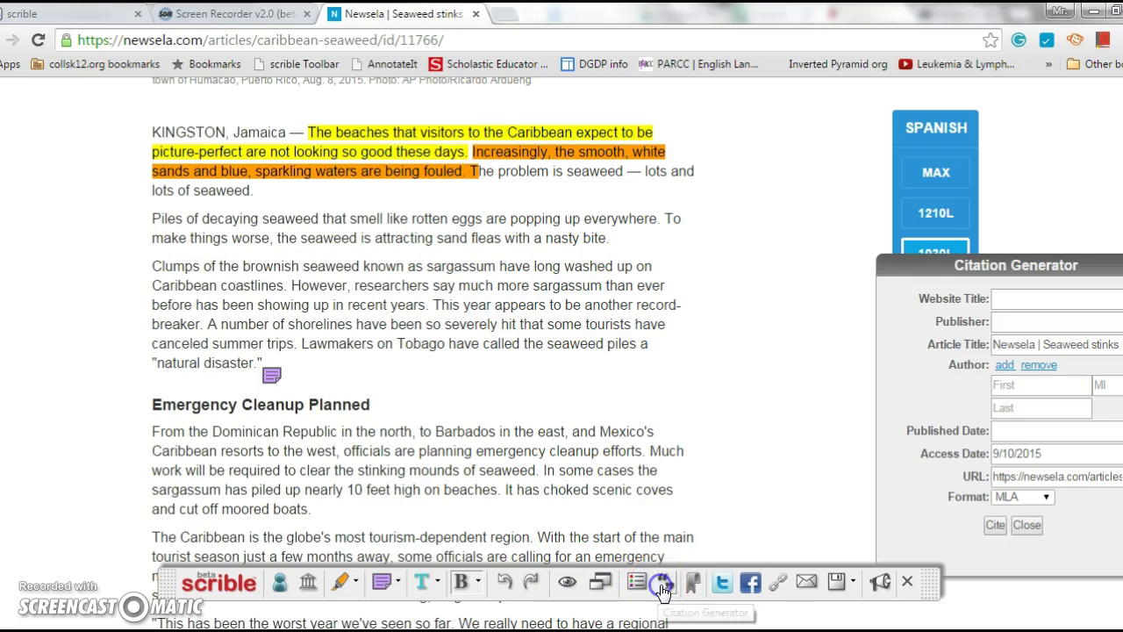
pyautogui.click(1031, 301)
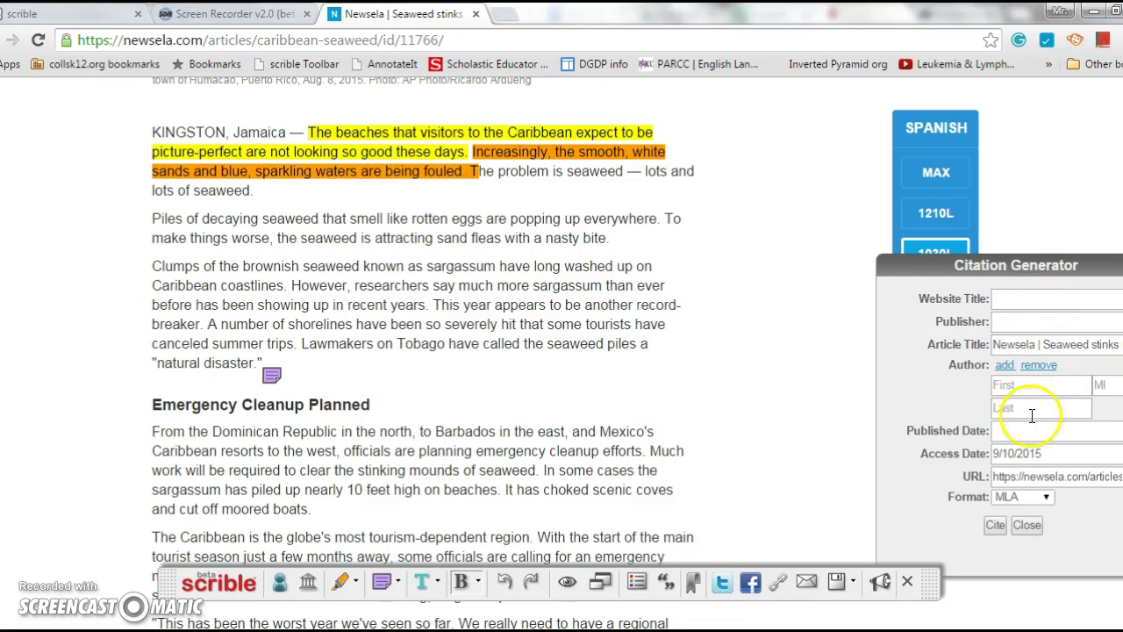
pyautogui.click(1021, 509)
pyautogui.click(1021, 509)
pyautogui.click(1000, 527)
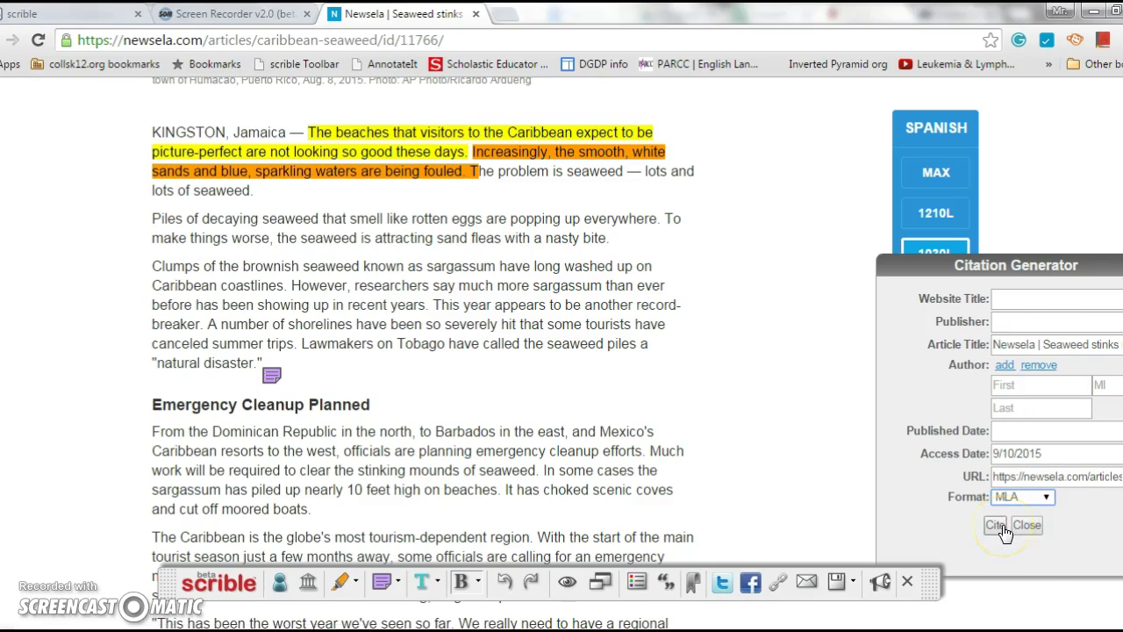
# Open the Twitter share window for the annotated article, review the prepared tweet, and close it without posting
pyautogui.click(721, 585)
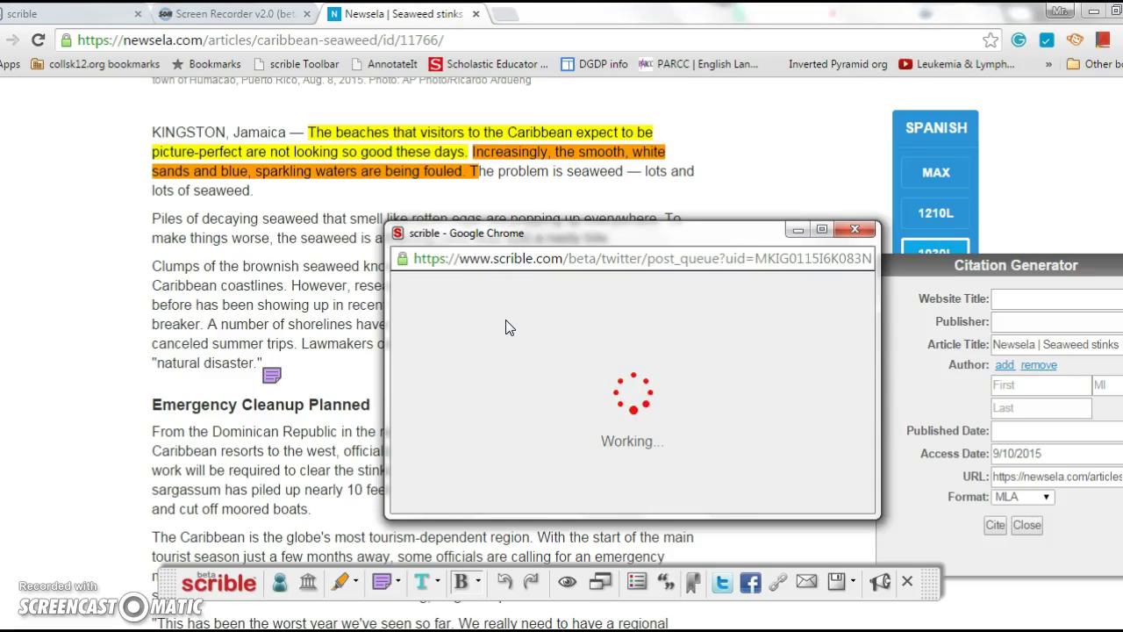
pyautogui.click(777, 253)
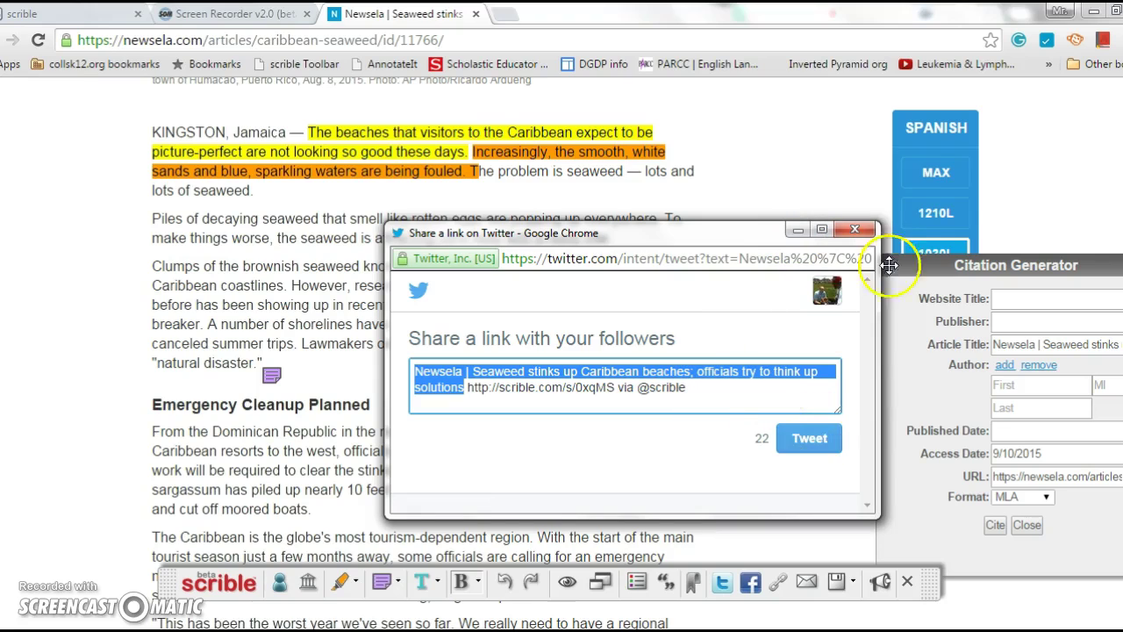
pyautogui.click(852, 230)
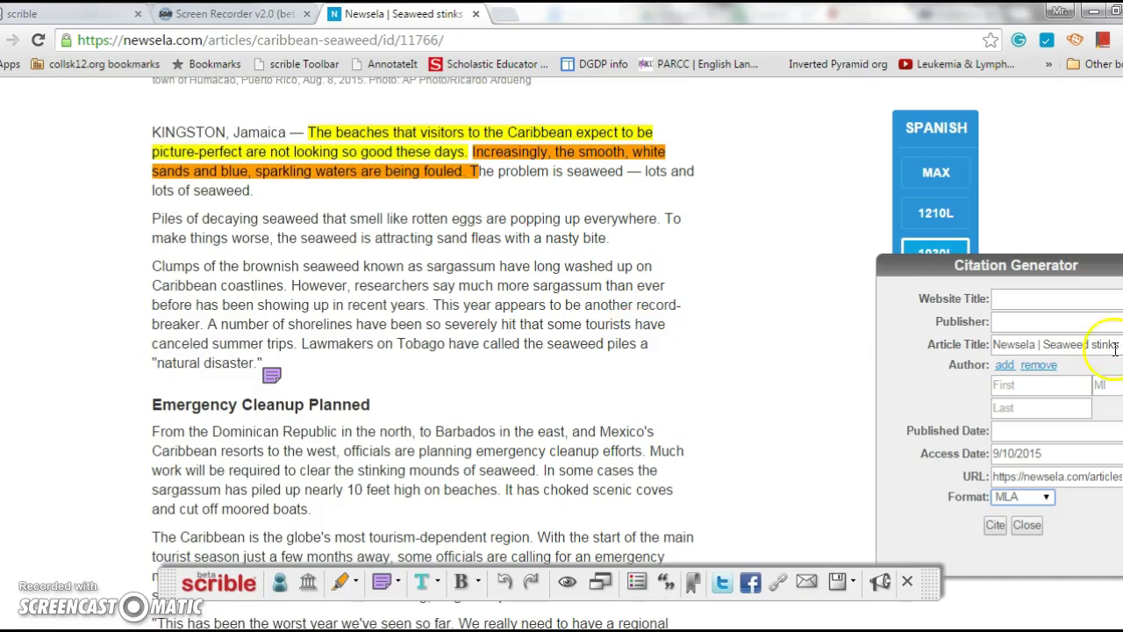
# Switch to My Library in scrible, reload it, and open the saved Newsela seaweed article
pyautogui.scroll(7, 1114, 349)
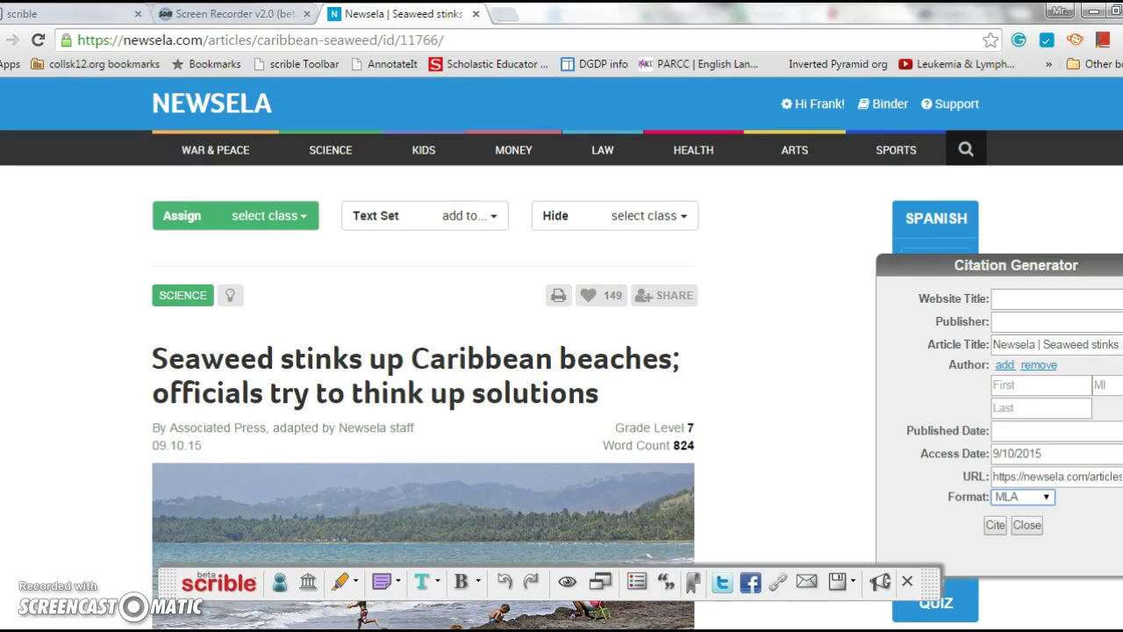
pyautogui.click(88, 14)
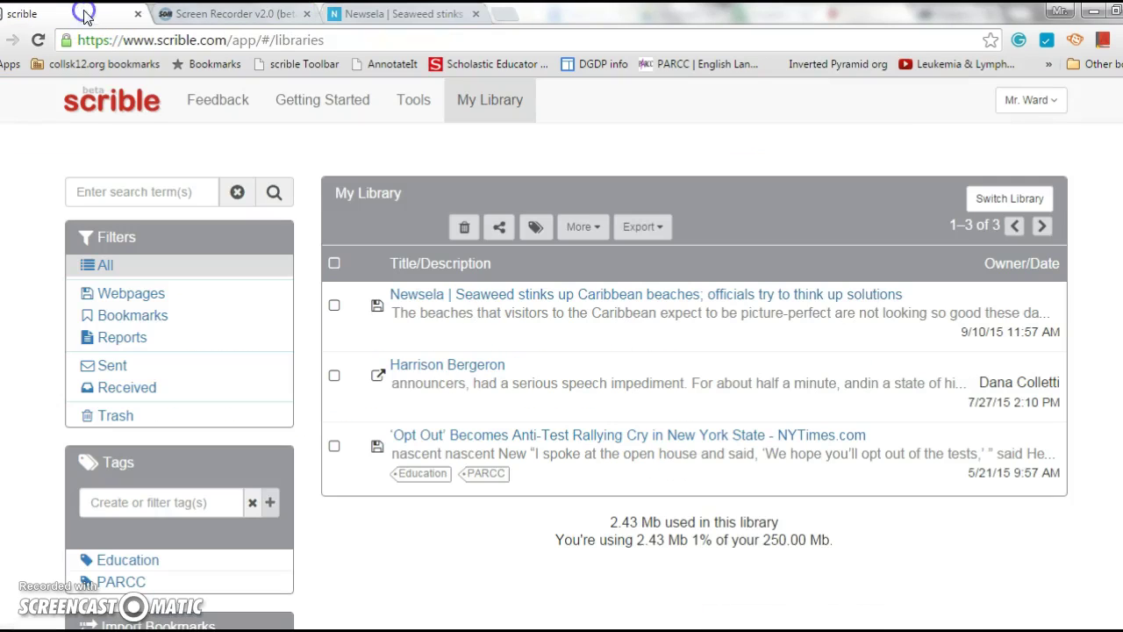
pyautogui.click(38, 40)
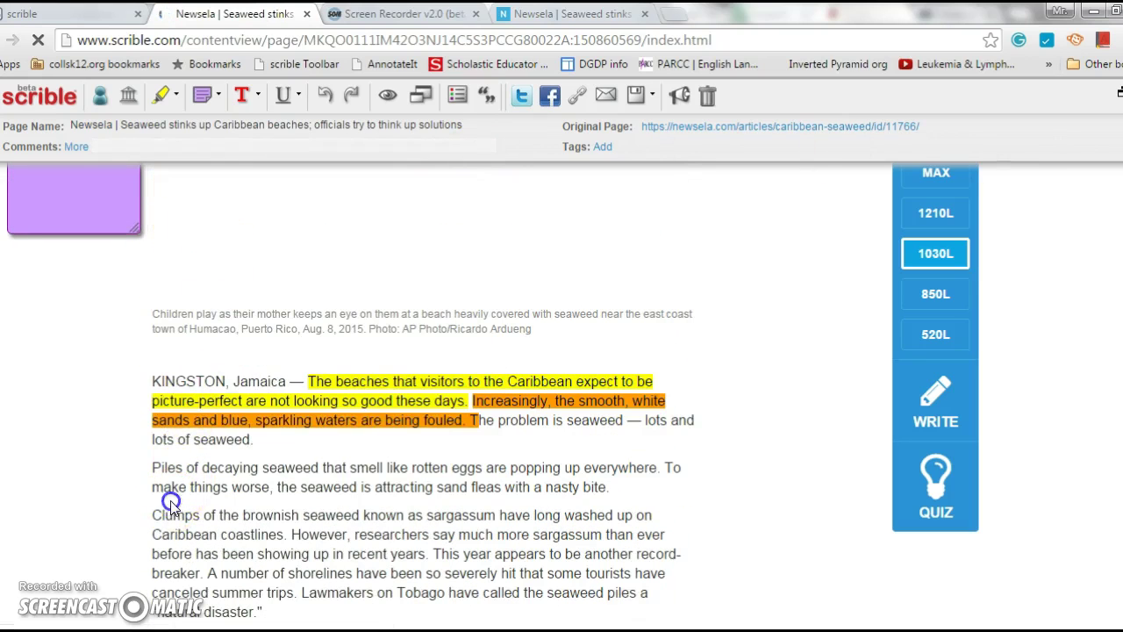
# Highlight in yellow the first line of the "Clumps of the brownish seaweed" paragraph through "Cari" in the saved copy, and save the page
pyautogui.moveTo(175, 515); pyautogui.dragTo(186, 533)
pyautogui.click(160, 95)
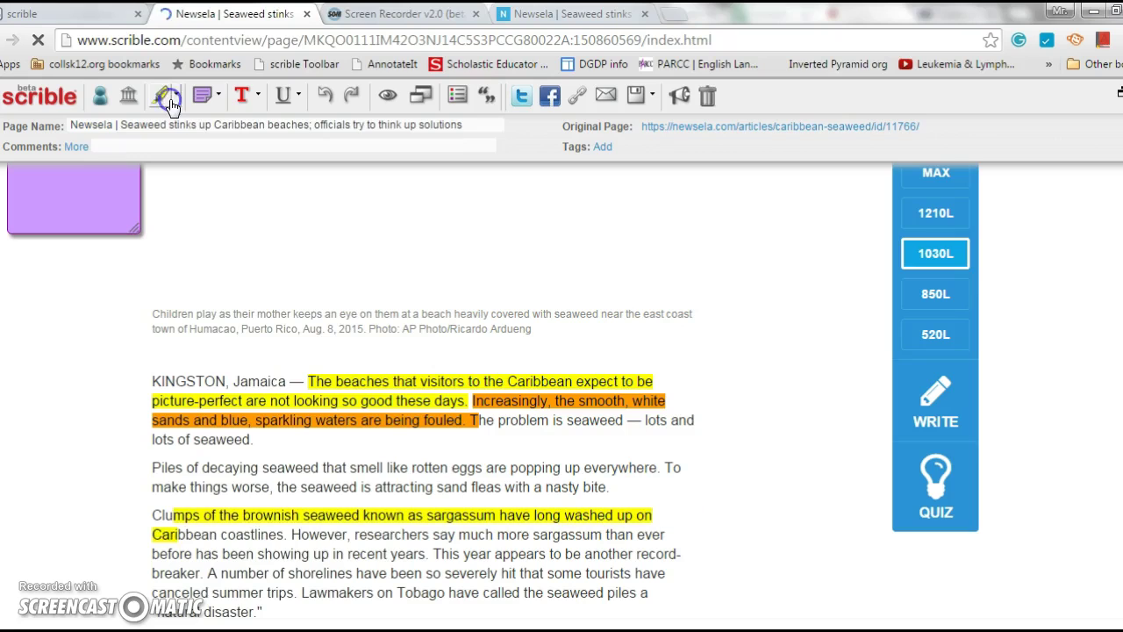
pyautogui.click(636, 94)
# Return from the scrible list of available libraries to the tab with the Newsela seaweed article
pyautogui.click(82, 25)
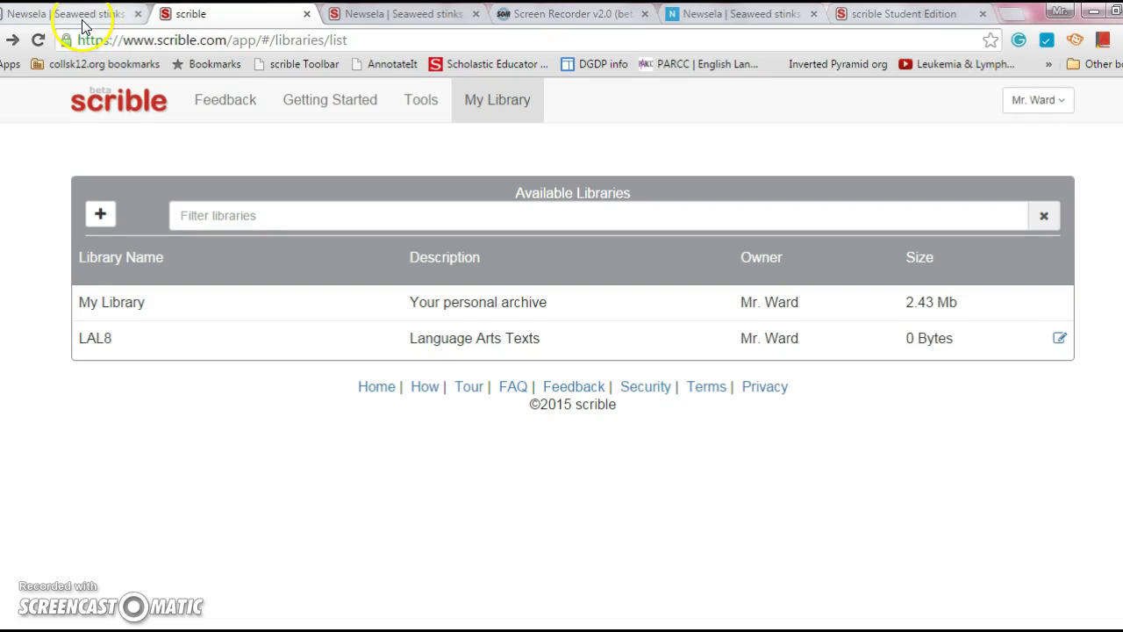